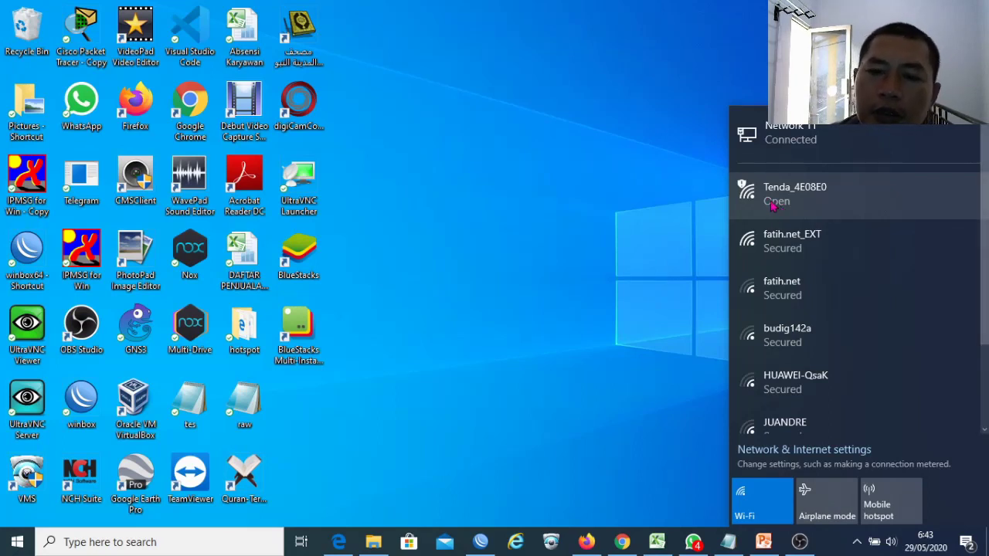
Step: Join the open Tenda_4E08E0 Wi-Fi network and bring the 'Setting Tenda N301 sebagai AP-Hotspot' note into view
click(774, 205)
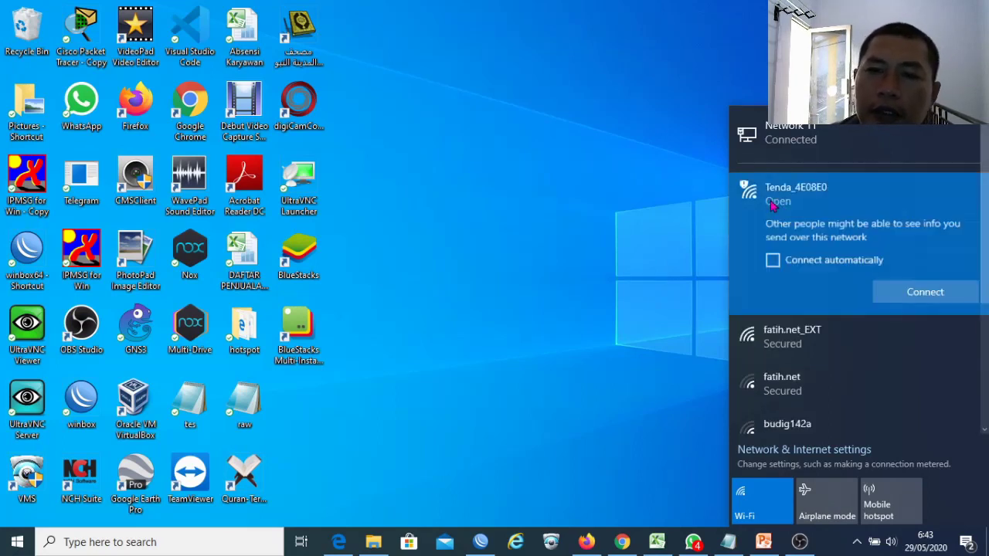
click(908, 294)
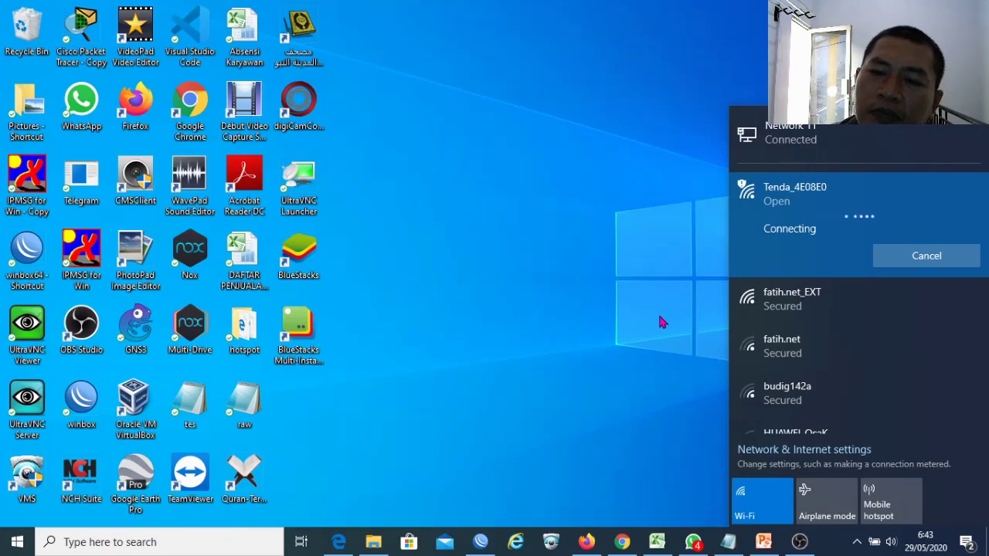
click(728, 542)
drag(365, 307, 547, 77)
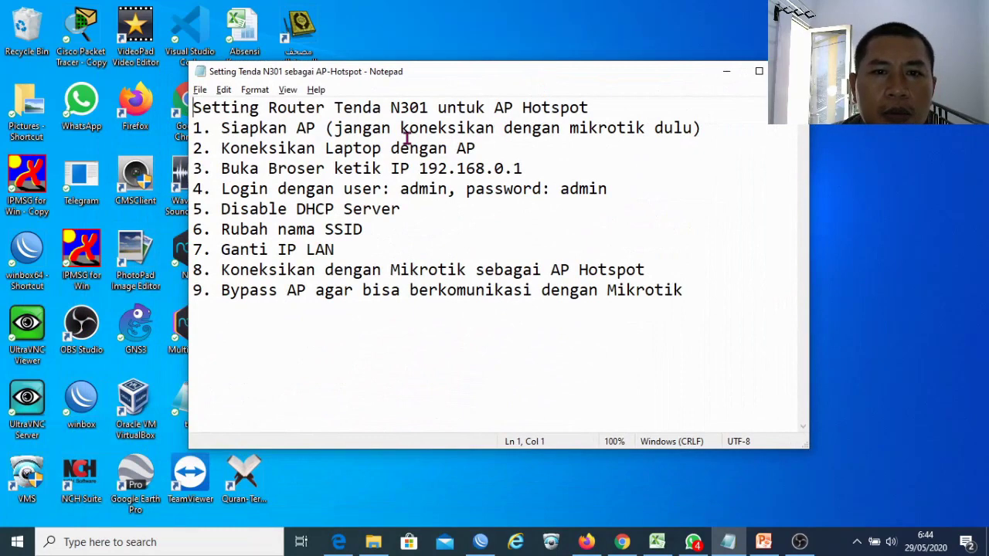
Step: Confirm the Tenda_4E08E0 connection in the tray, then review the notes down to router address 192.168.0.1
click(856, 541)
click(843, 515)
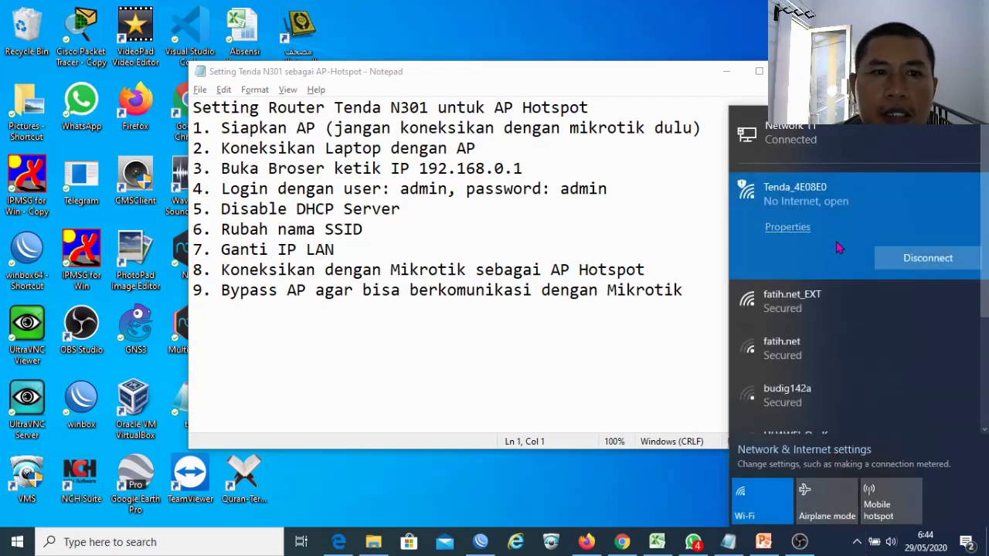
click(542, 128)
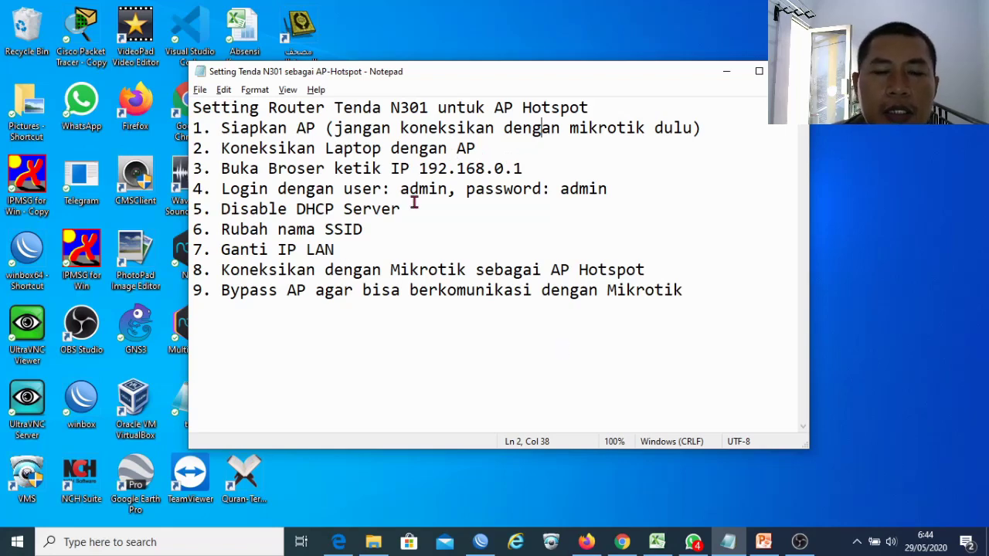
click(524, 168)
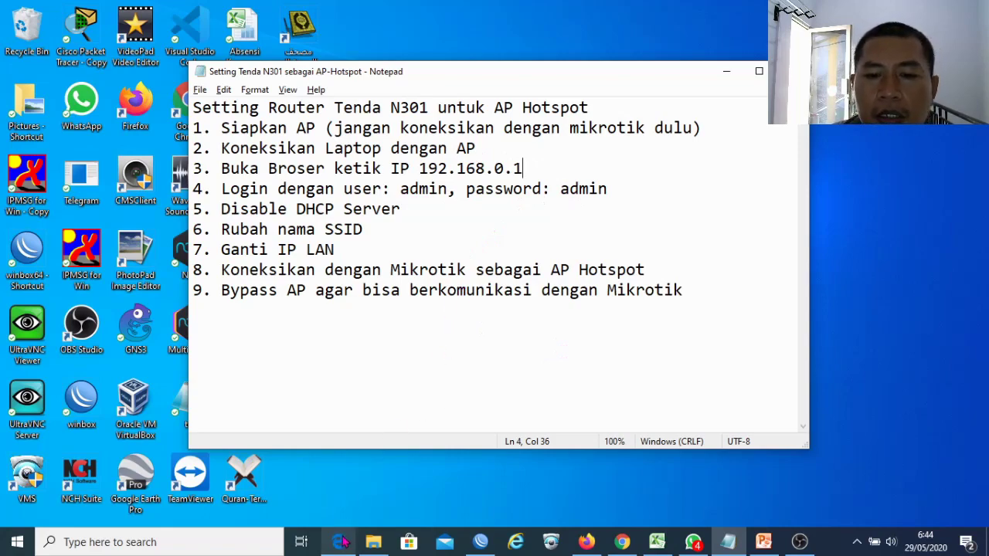
Step: Close the YouTube Studio tab and load 192.168.0.1 in a new Firefox tab
click(586, 541)
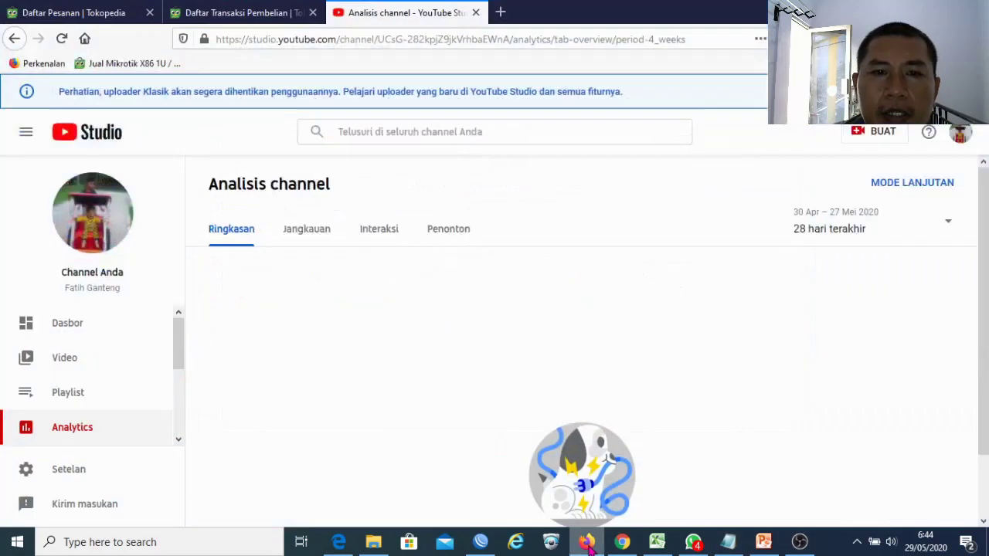
click(478, 13)
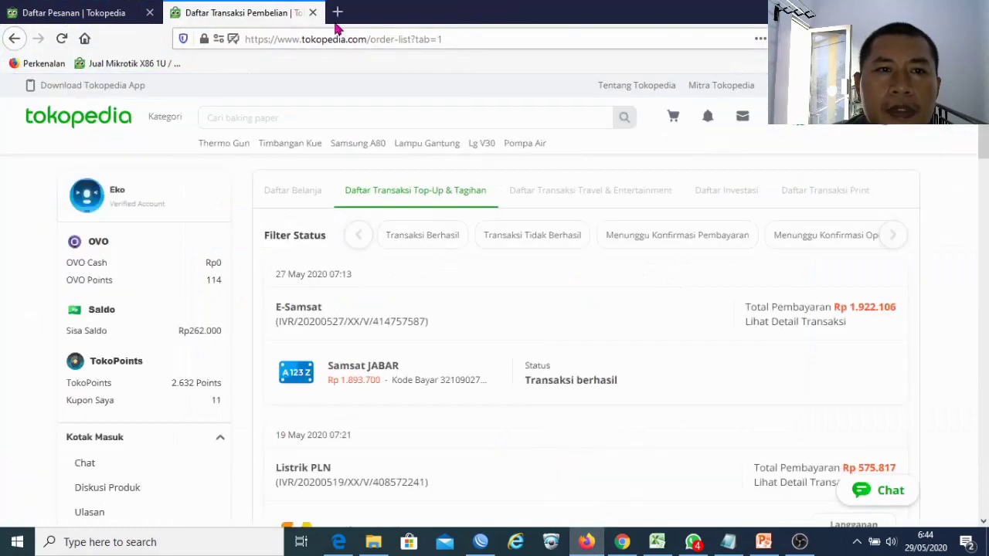
click(338, 12)
click(300, 39)
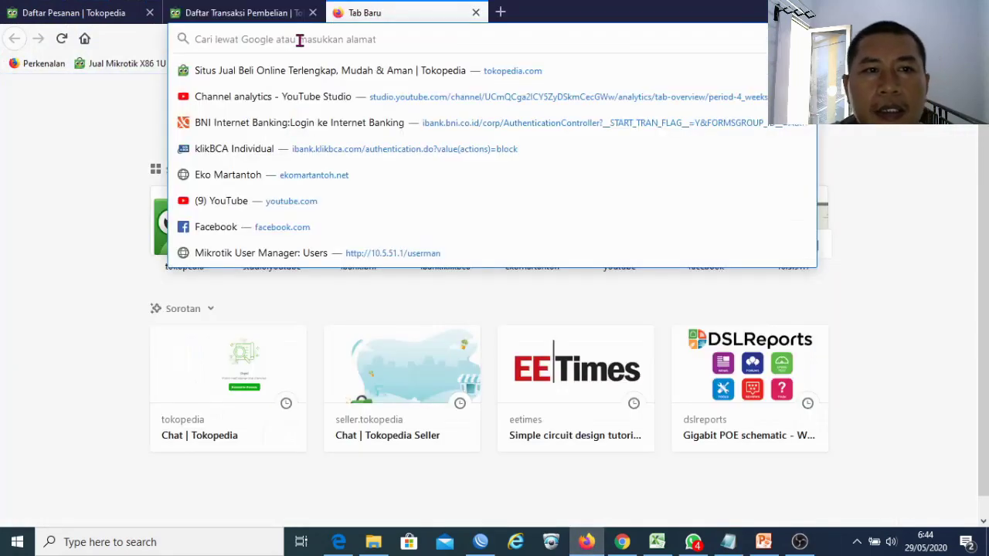
text(192.16)
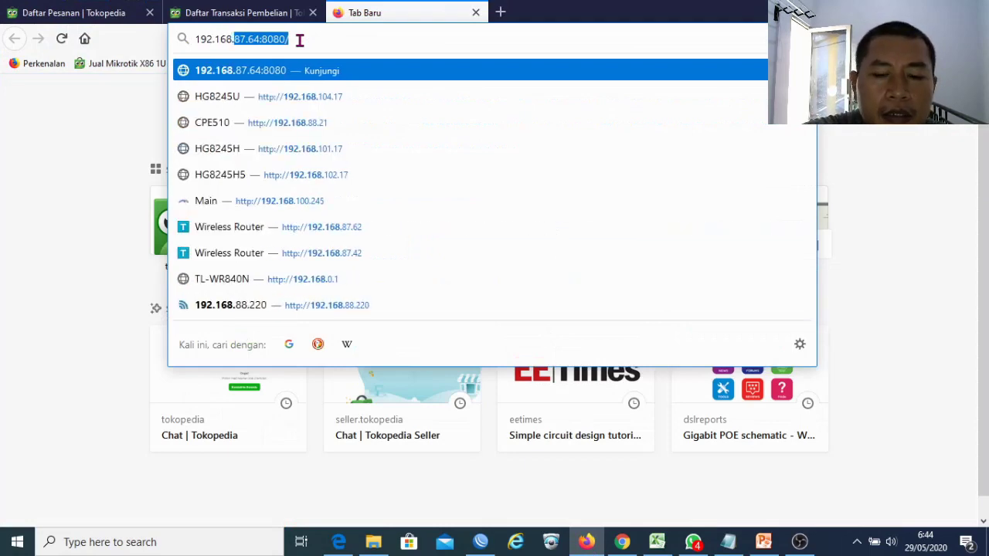
text(8.0.1)
key(Return)
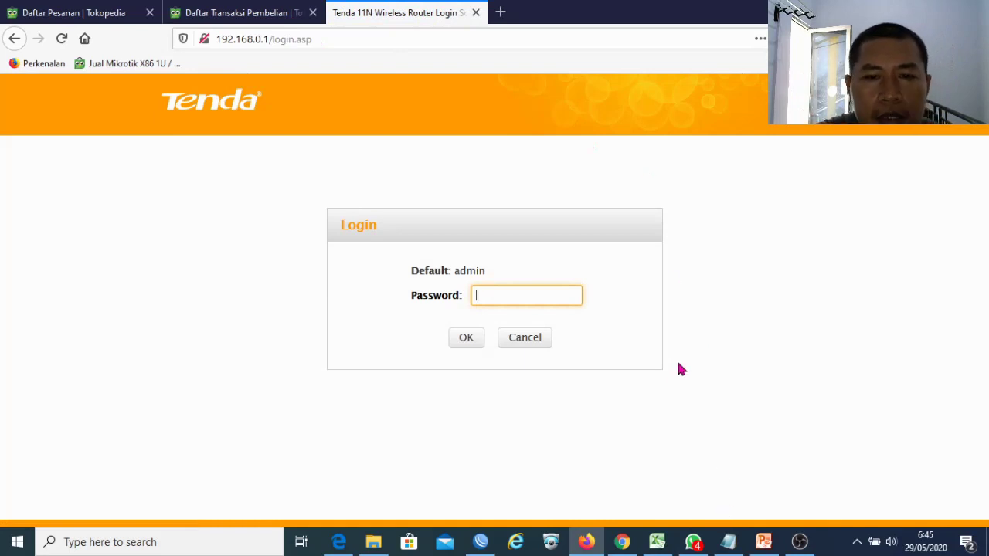
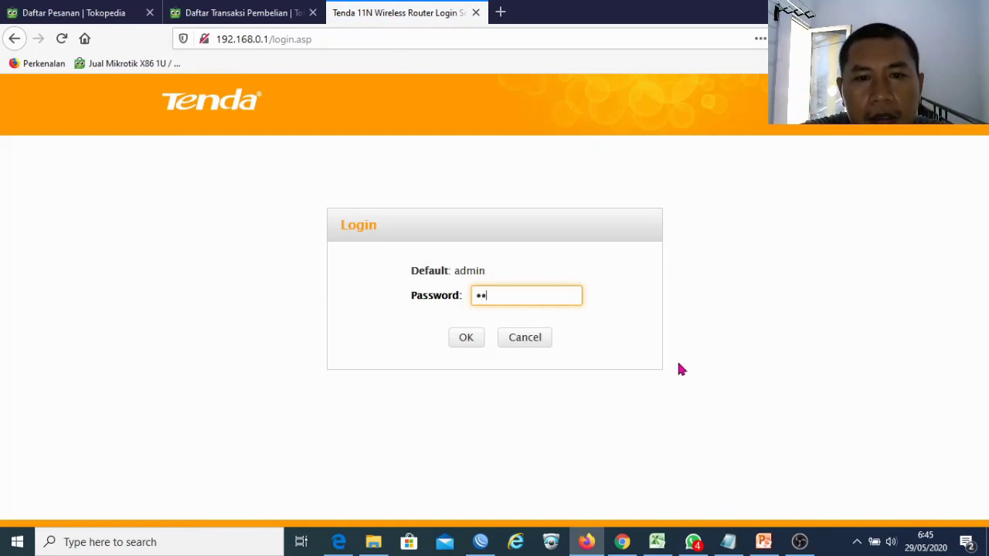
Step: Log in with the router password without saving it, keep the security key, and enter Advanced settings
key(Return)
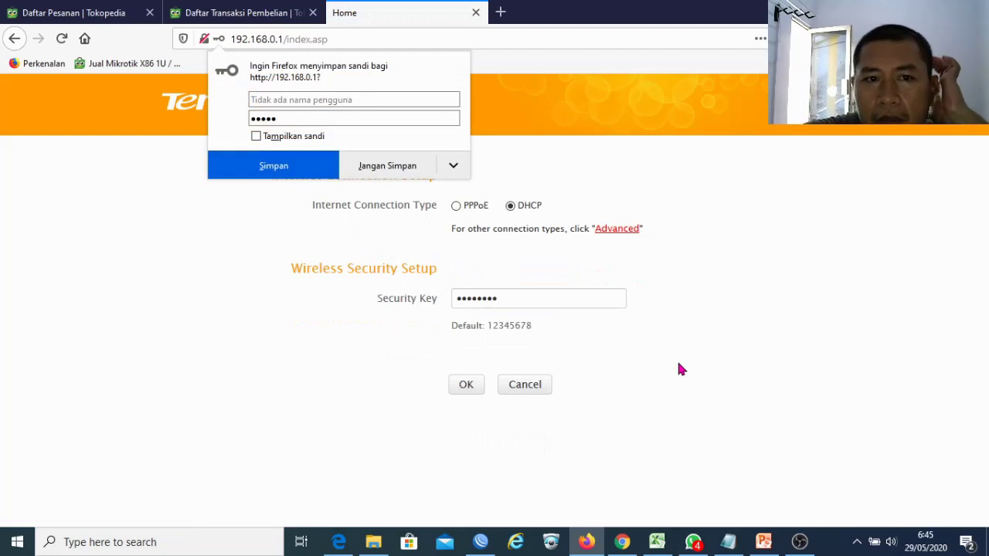
click(407, 167)
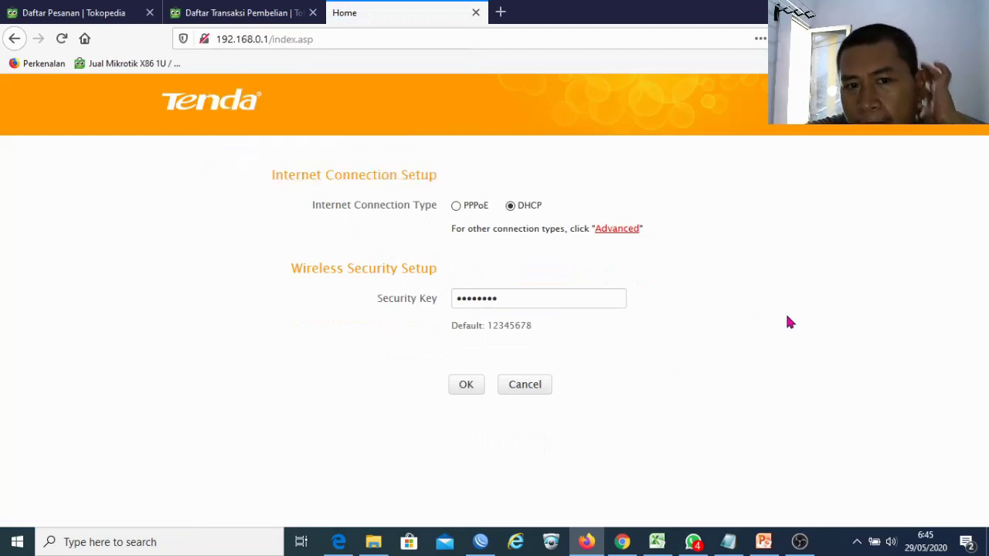
click(597, 301)
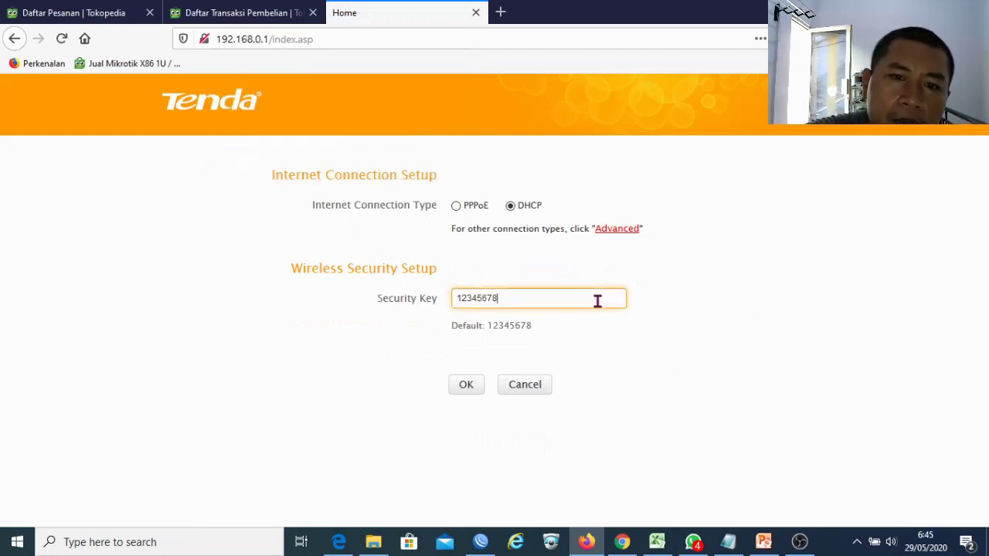
click(781, 301)
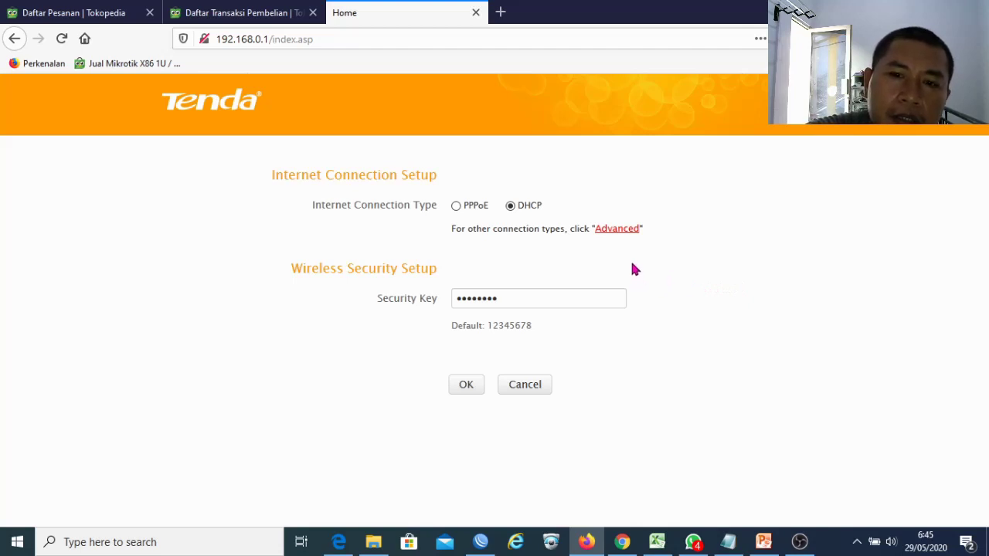
click(616, 232)
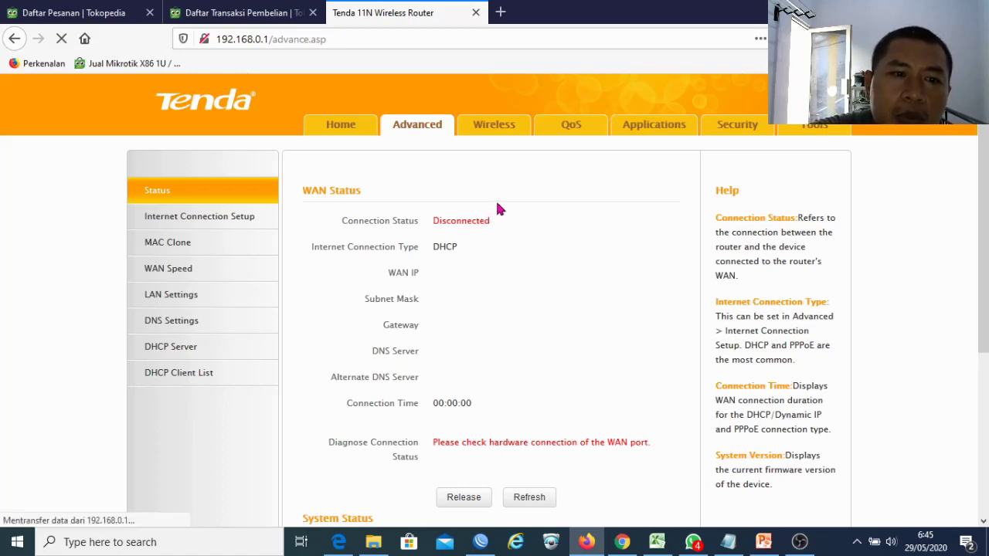
Step: Uncheck Enable under DHCP Server and save the setting with OK
click(169, 355)
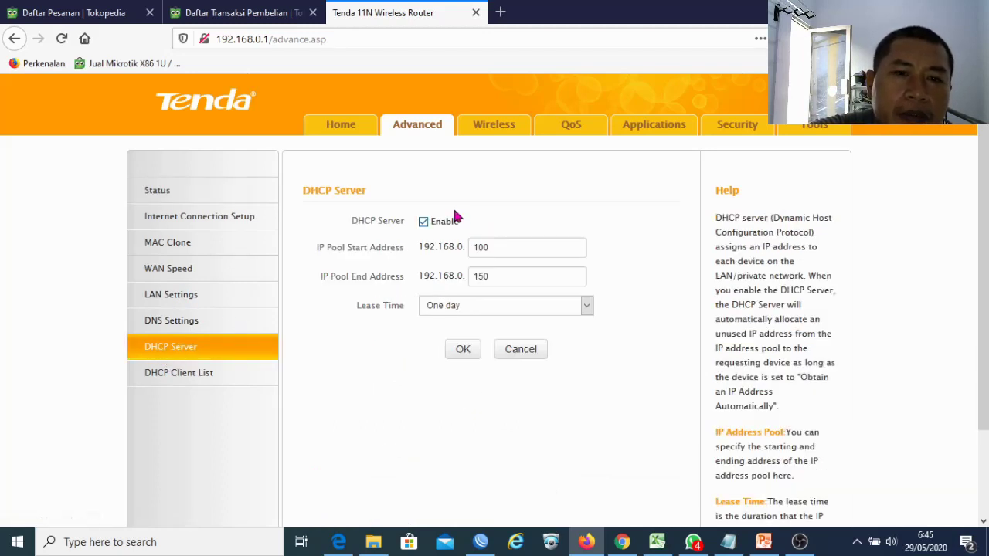
click(423, 222)
click(466, 352)
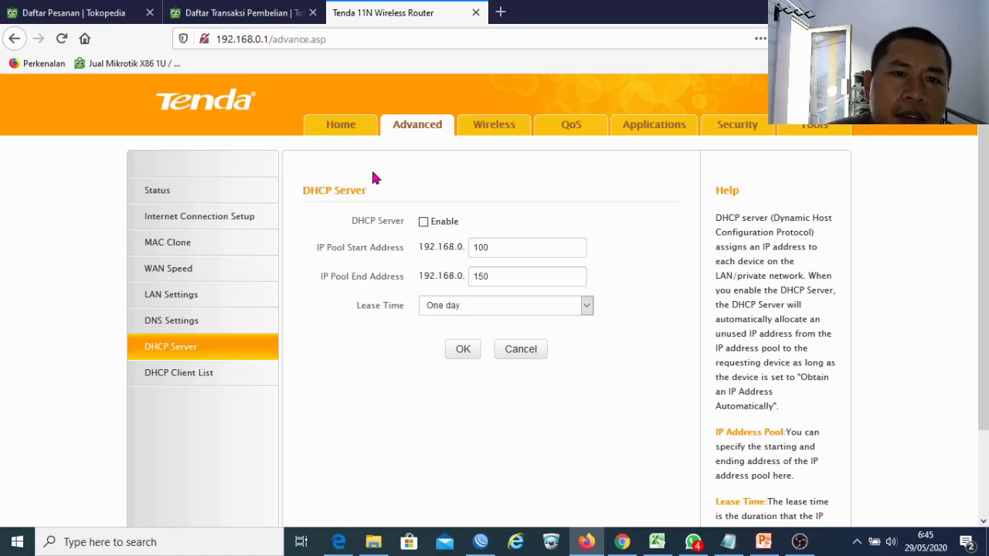
click(485, 131)
Step: Replace the primary SSID with MyHotspot, then apply and confirm the wireless change
click(528, 249)
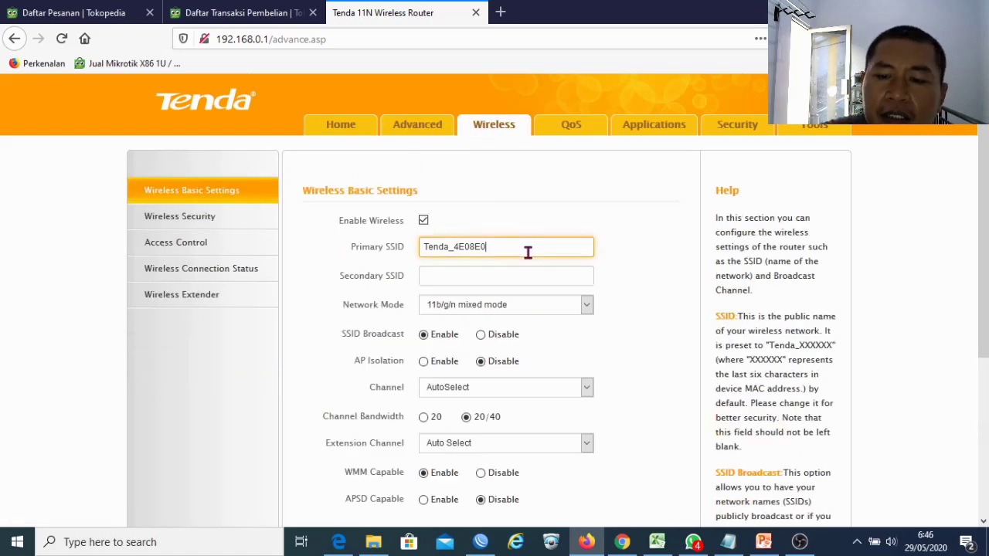
key(BackSpace)
key(BackSpace)
key(BackSpace)
key(BackSpace)
key(BackSpace)
key(BackSpace)
key(BackSpace)
key(BackSpace)
key(BackSpace)
key(BackSpace)
key(BackSpace)
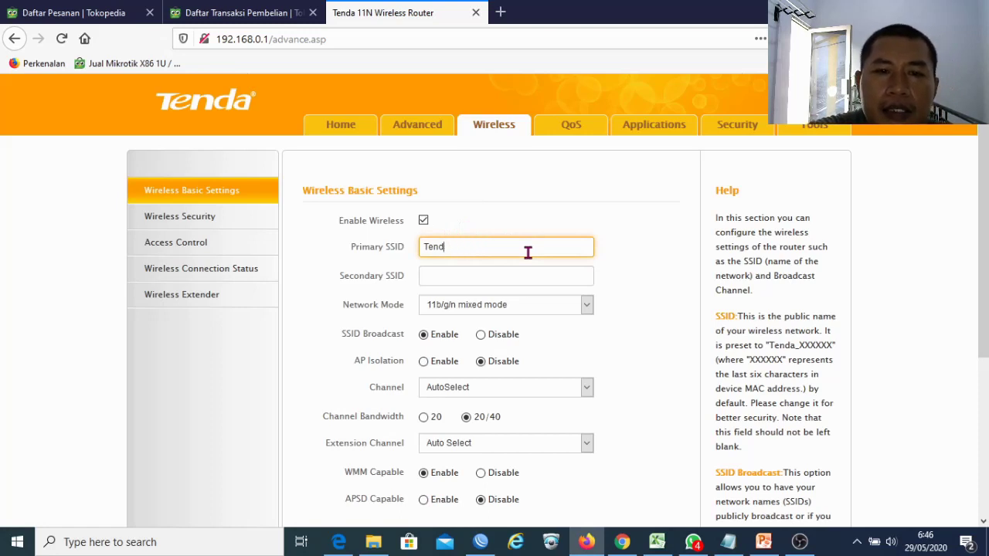
key(BackSpace)
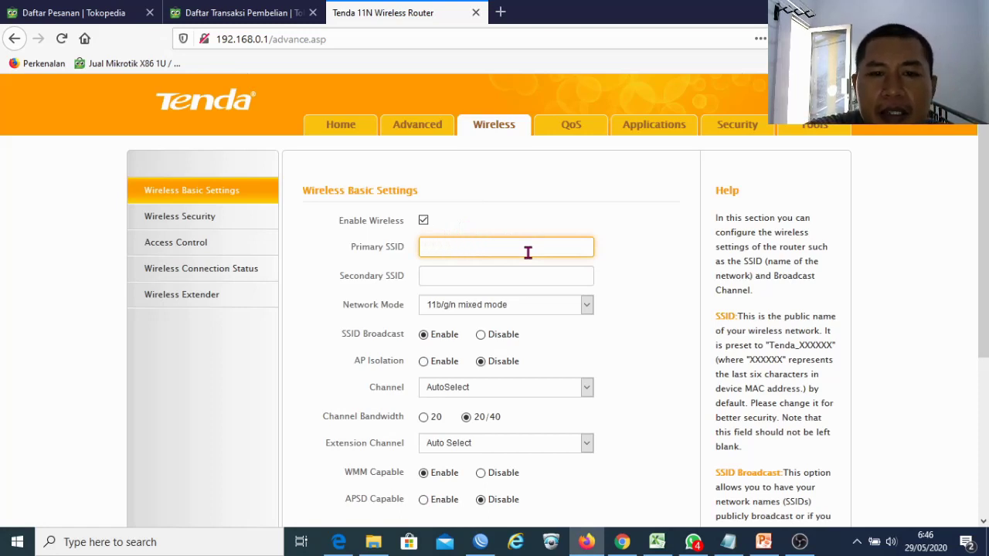
text(MyHotp)
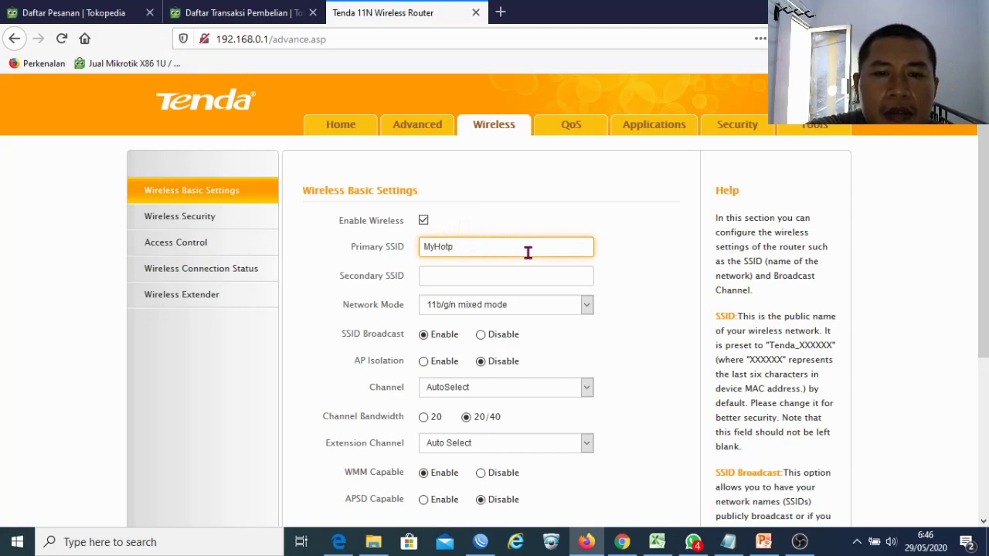
key(BackSpace)
text(spot)
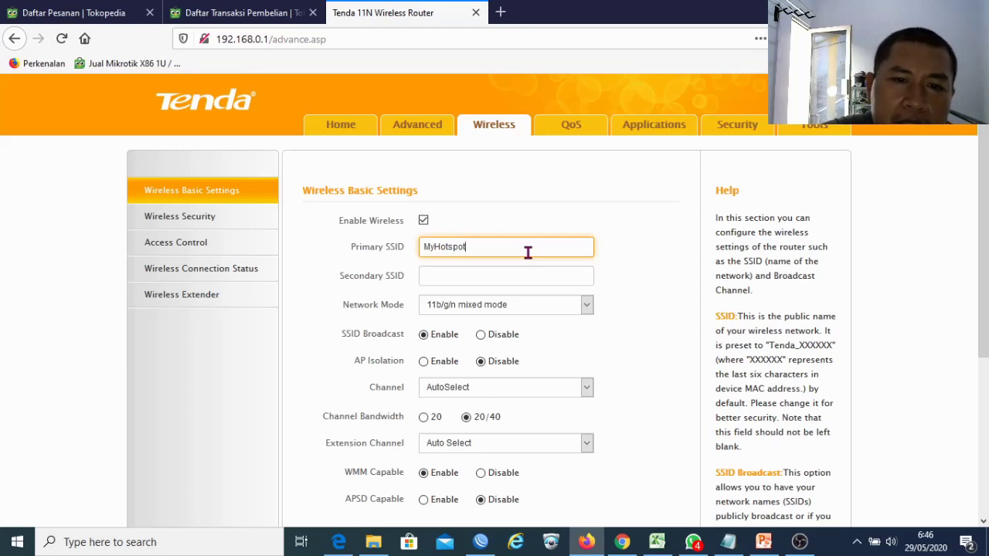
drag(988, 251, 986, 337)
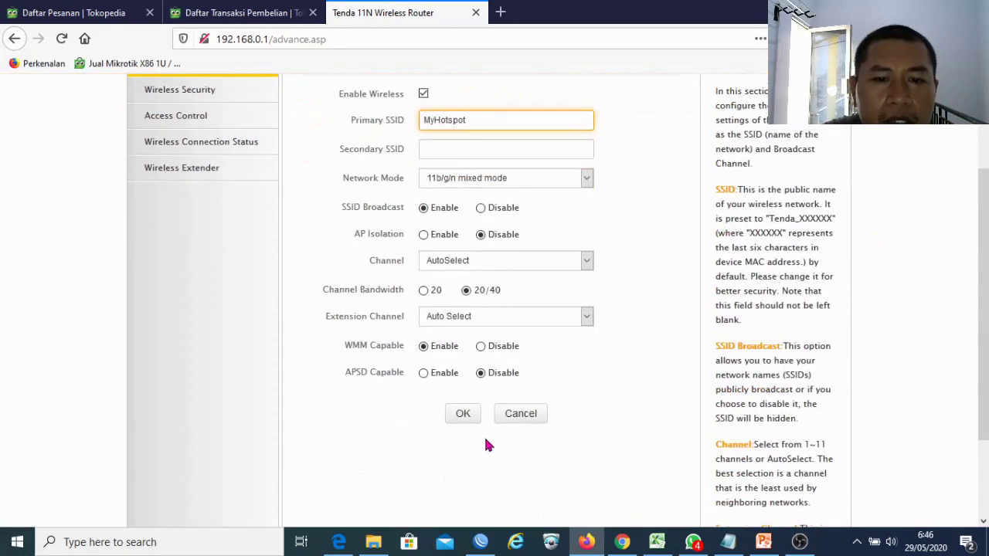
click(464, 423)
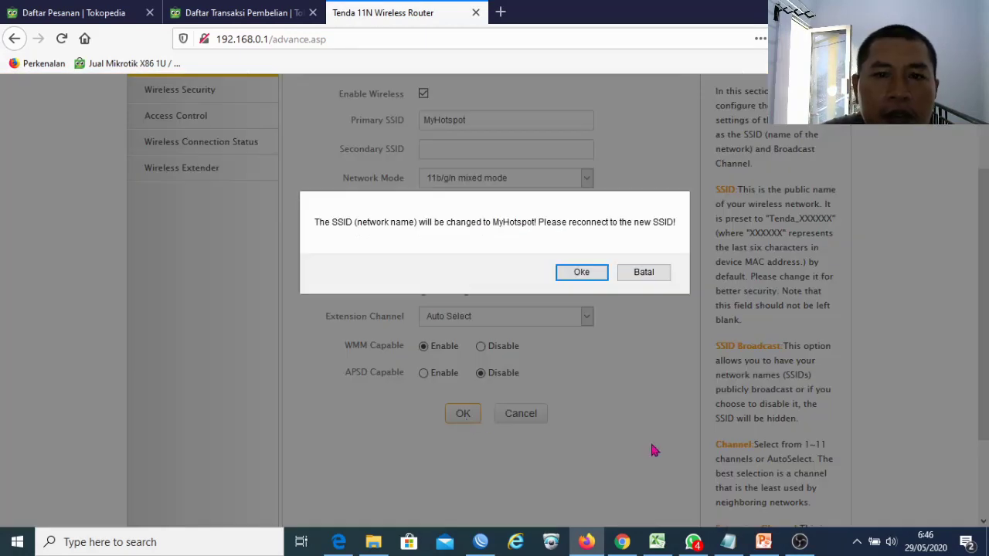
click(581, 273)
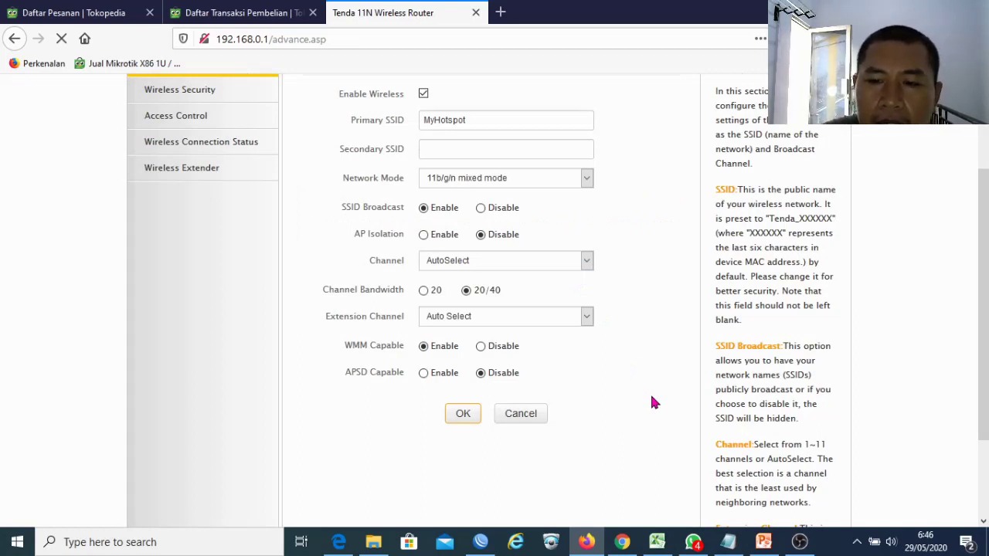
click(856, 542)
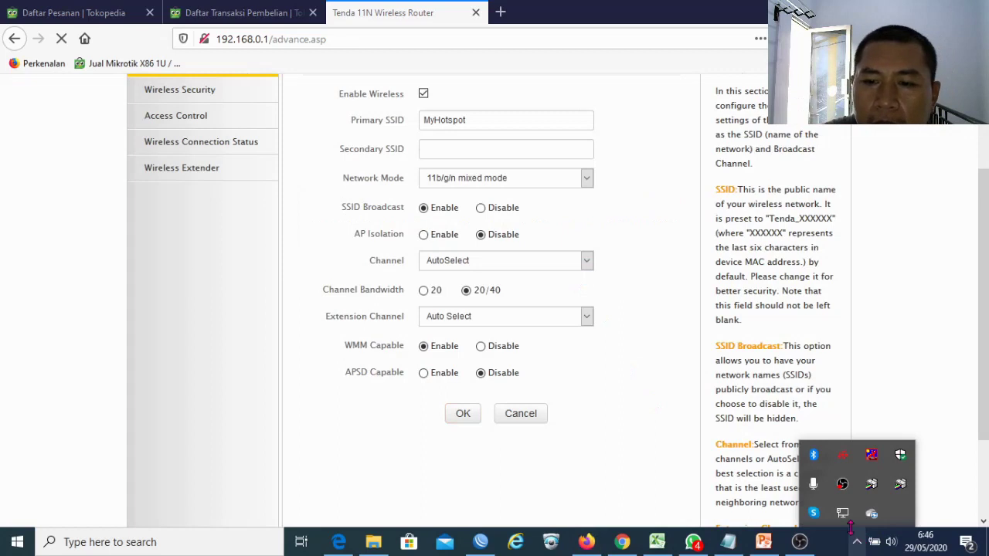
Step: Look through the available Wi-Fi networks in the tray network flyout
click(842, 513)
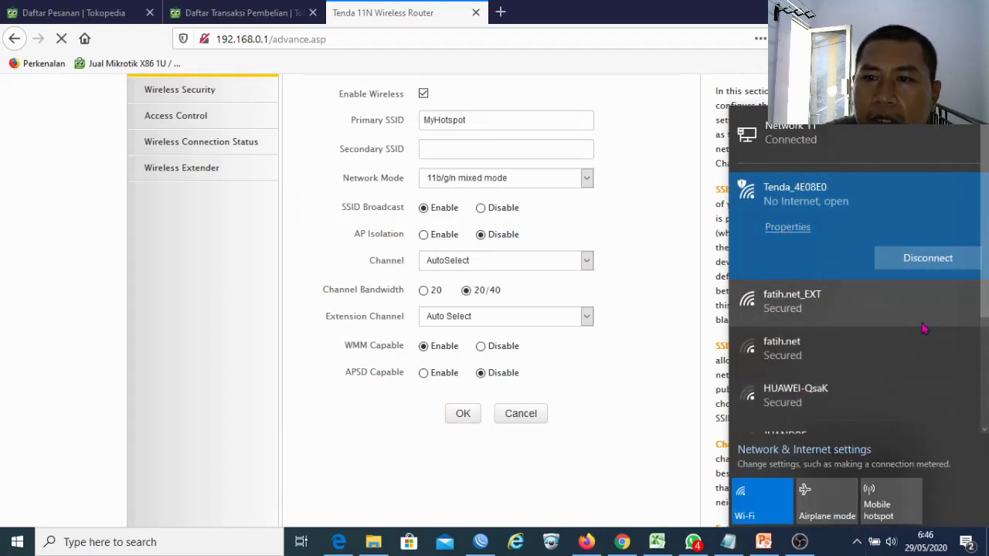
scroll(985, 312, down, 2)
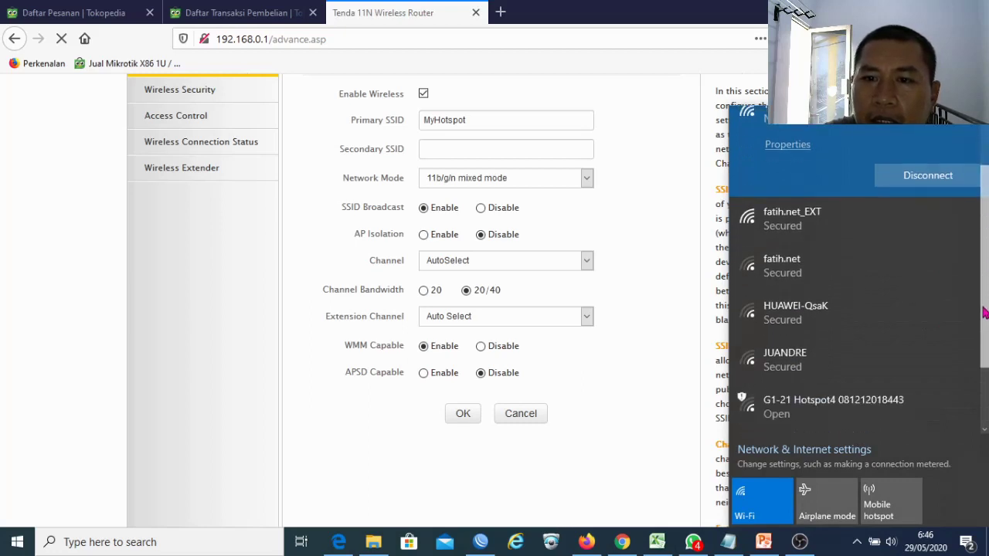
scroll(986, 312, down, 2)
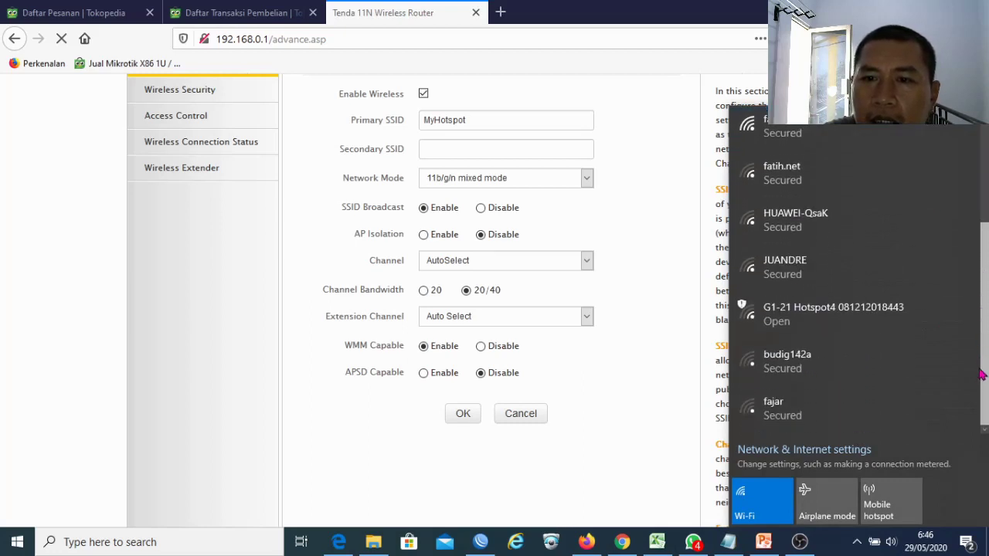
scroll(987, 271, up, 3)
scroll(987, 271, up, 1)
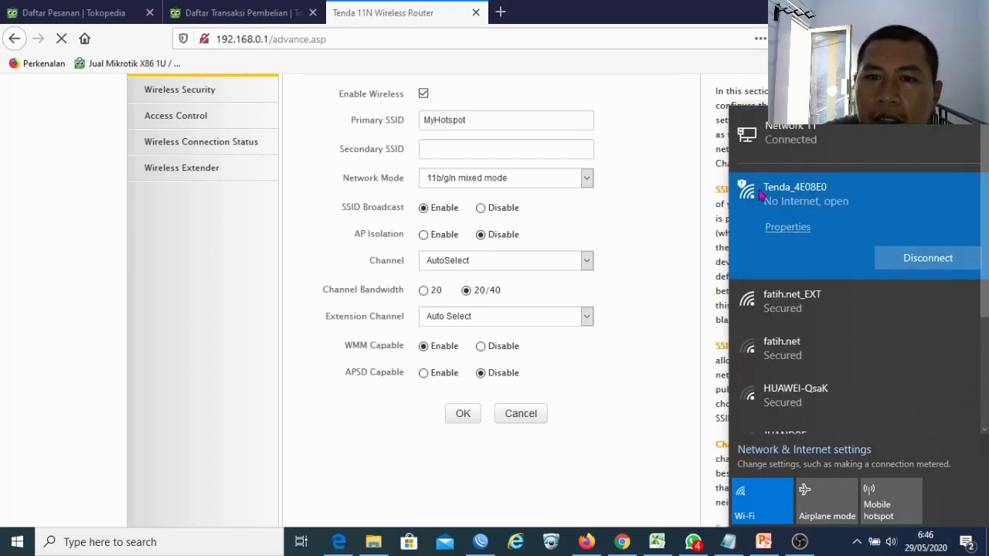
click(639, 218)
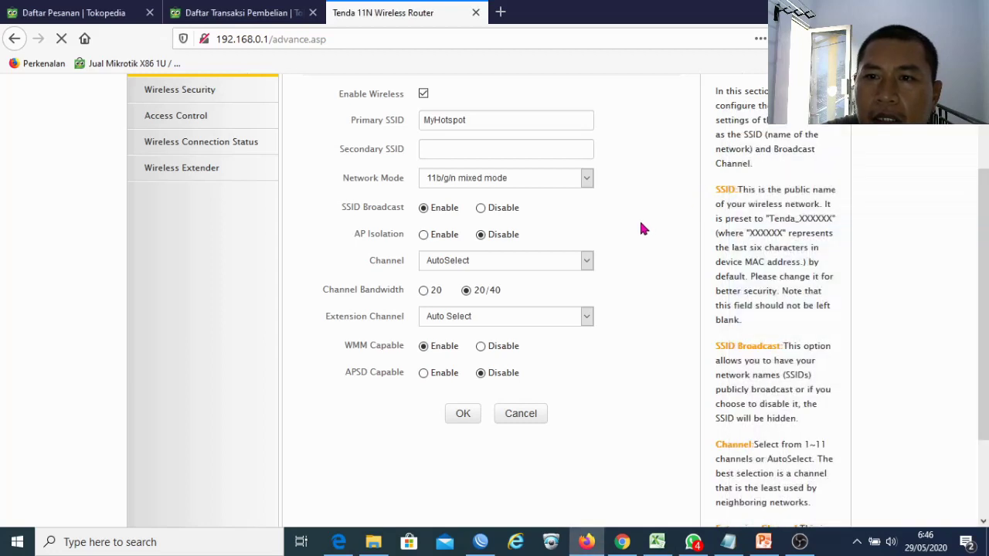
click(856, 542)
click(842, 513)
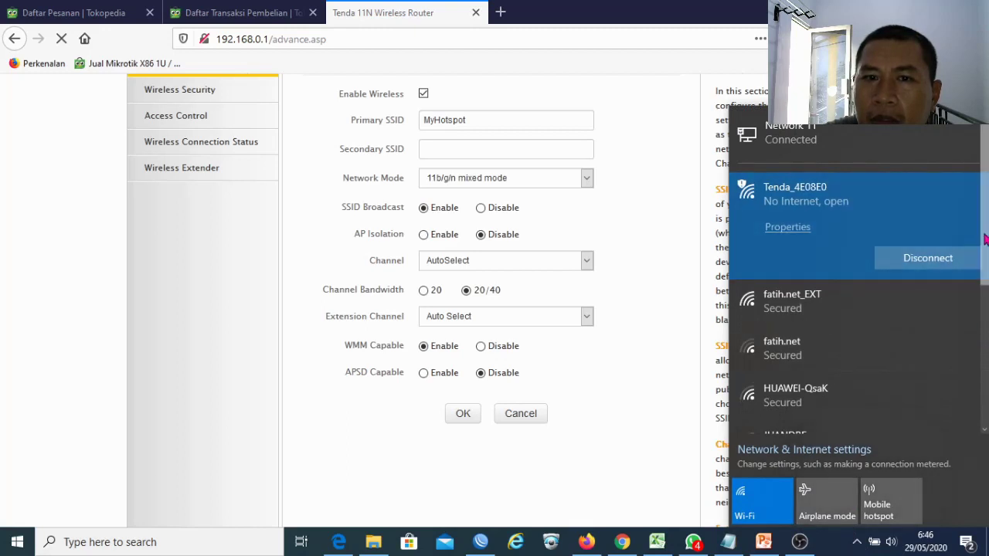
drag(986, 239, 965, 410)
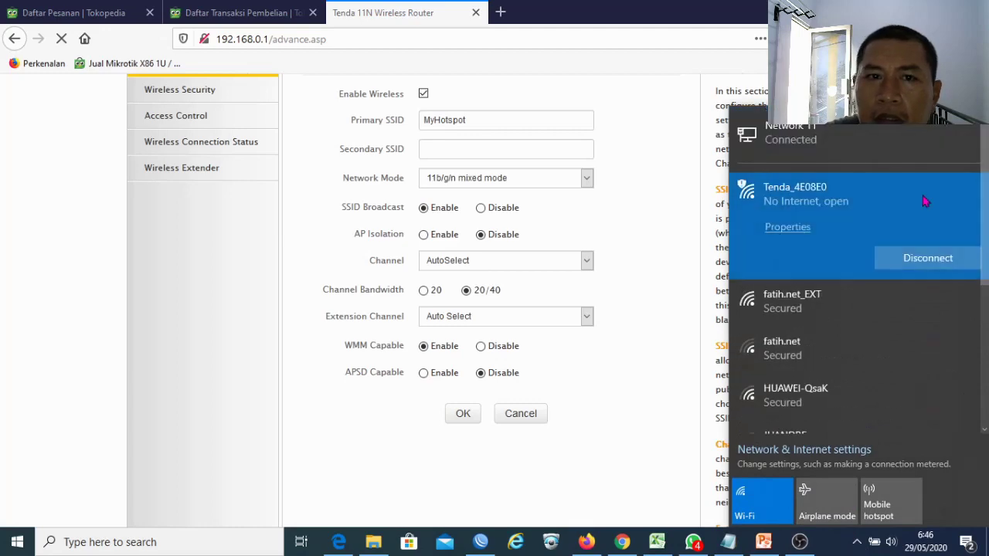
click(660, 235)
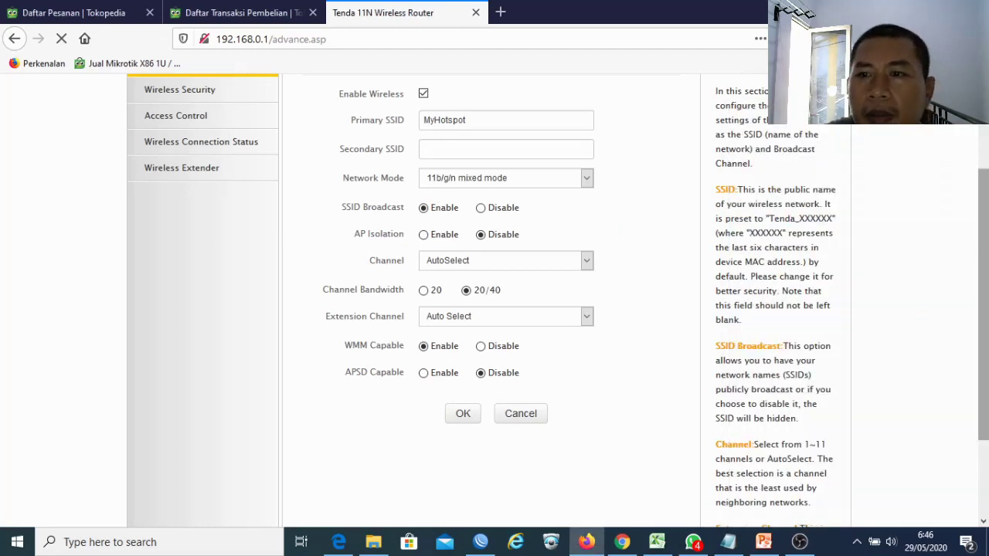
scroll(773, 201, up, 3)
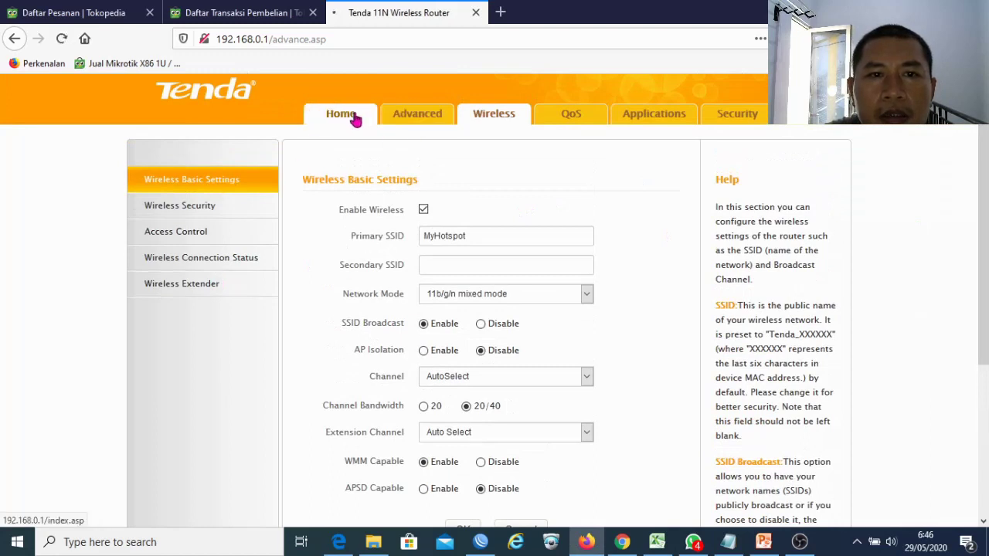
click(856, 542)
click(844, 514)
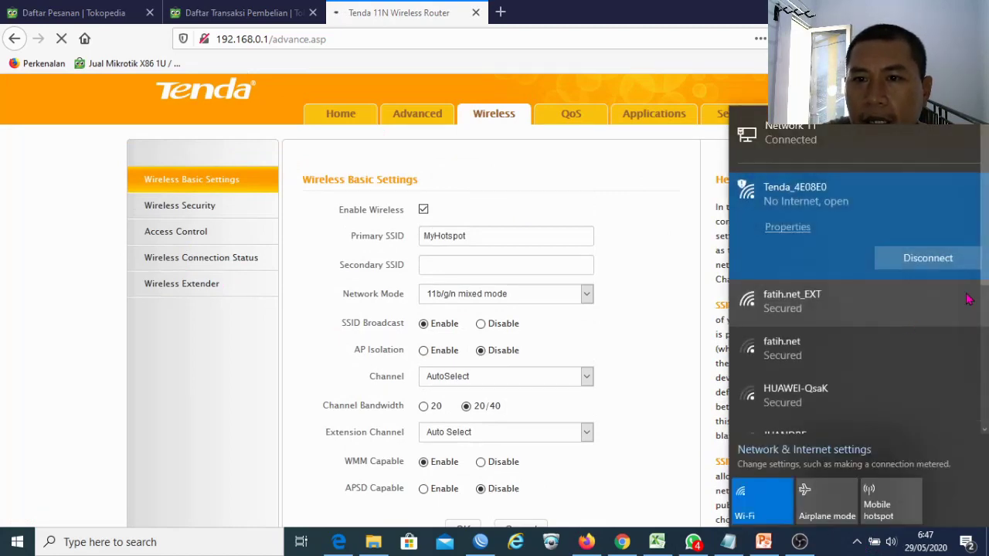
Step: Toggle Wi-Fi off and back on, then reconnect to Tenda_4E08E0
scroll(980, 317, down, 2)
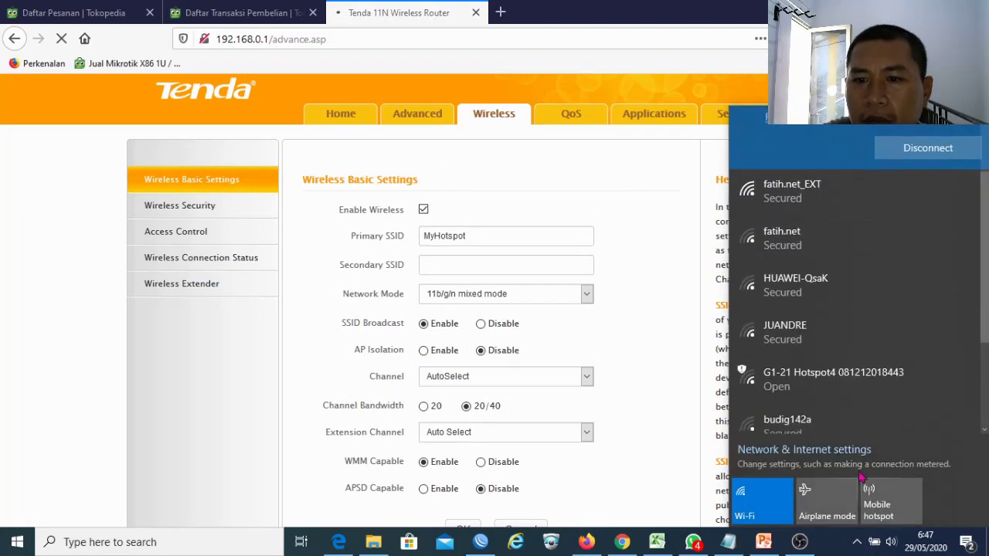
click(755, 513)
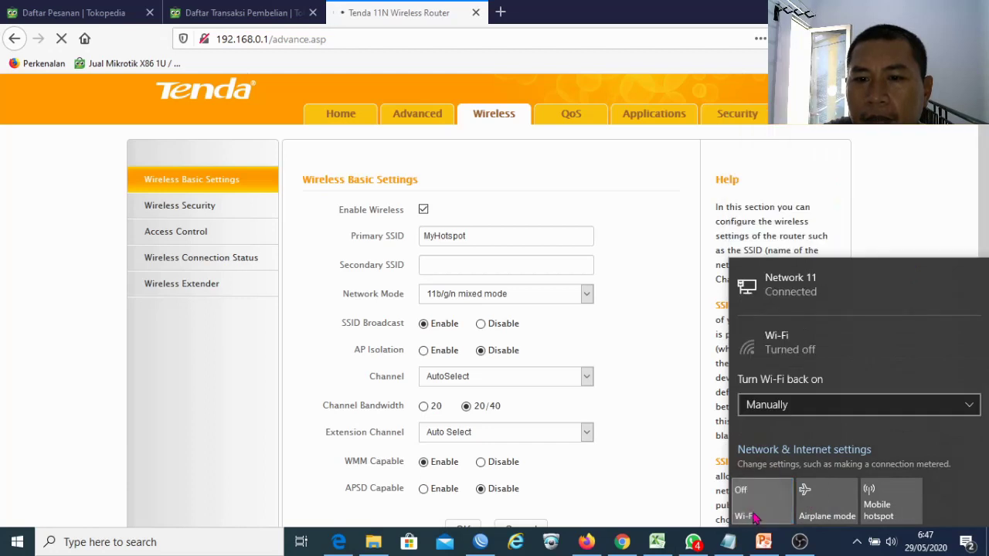
click(754, 514)
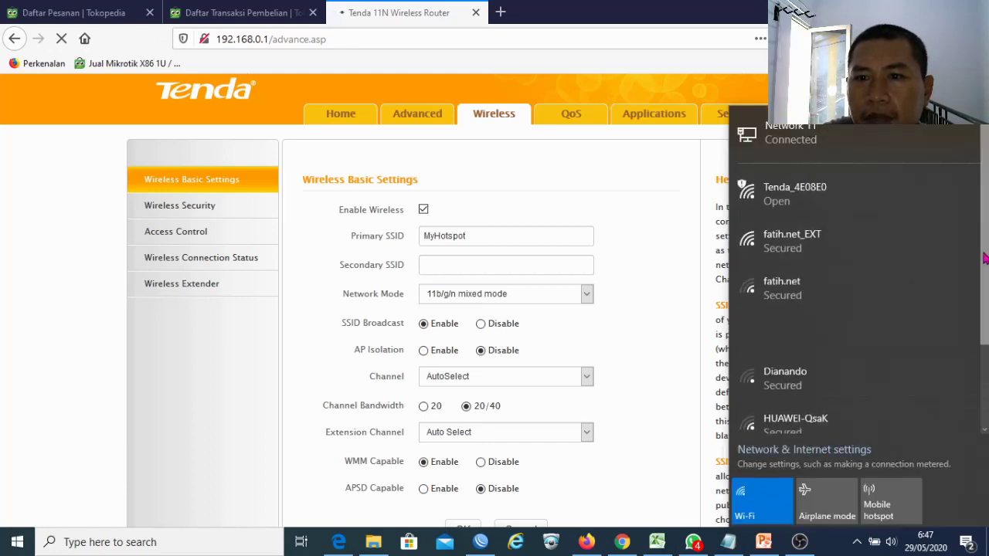
scroll(966, 383, down, 3)
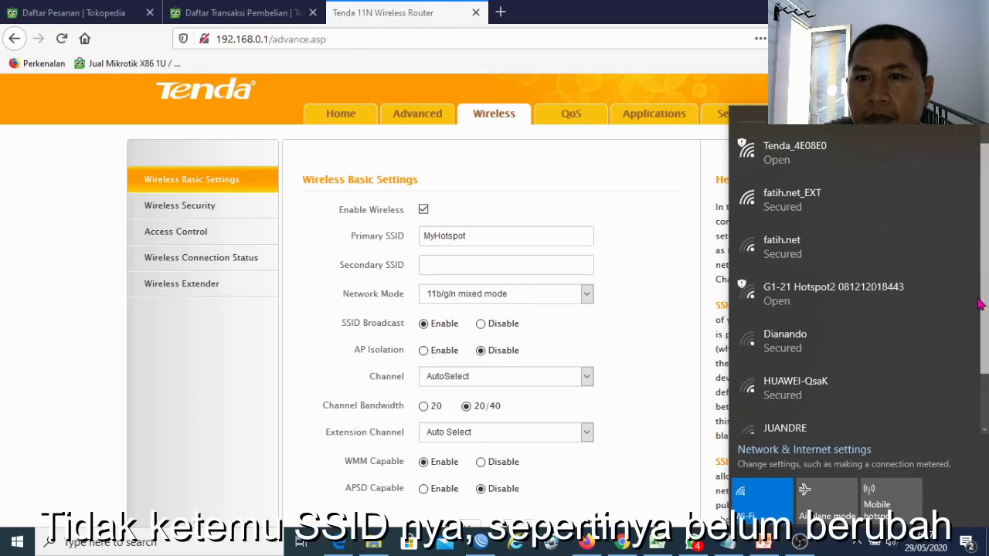
scroll(966, 382, up, 3)
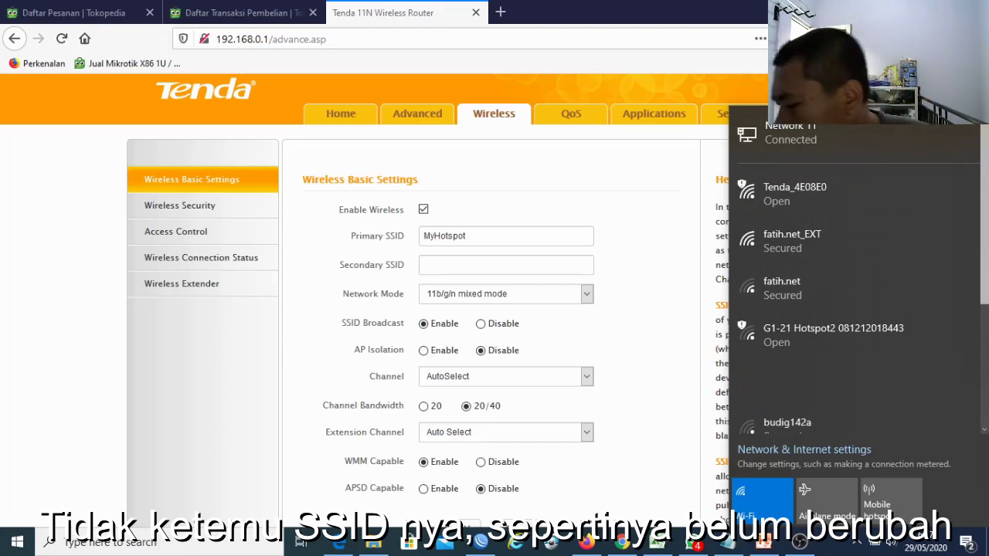
click(856, 197)
click(919, 306)
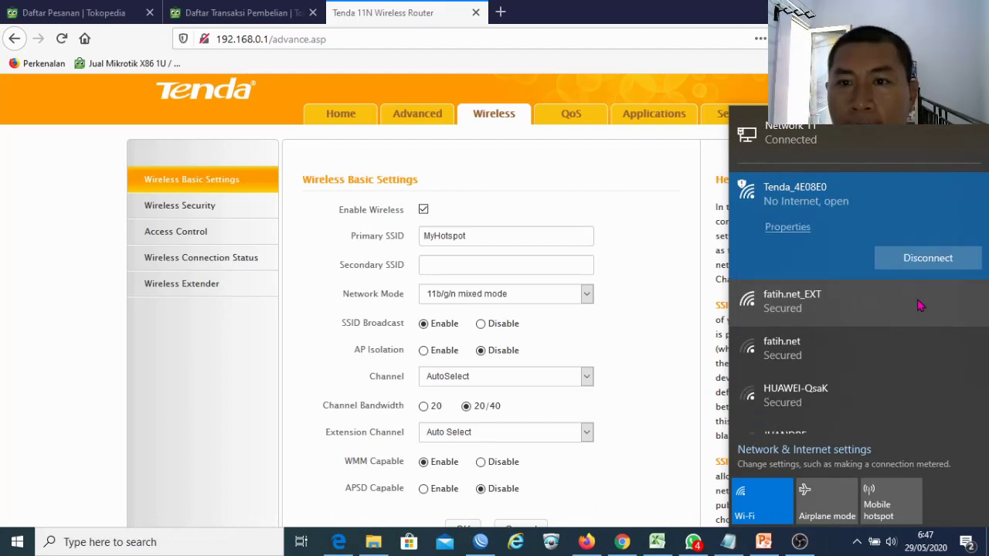
click(631, 217)
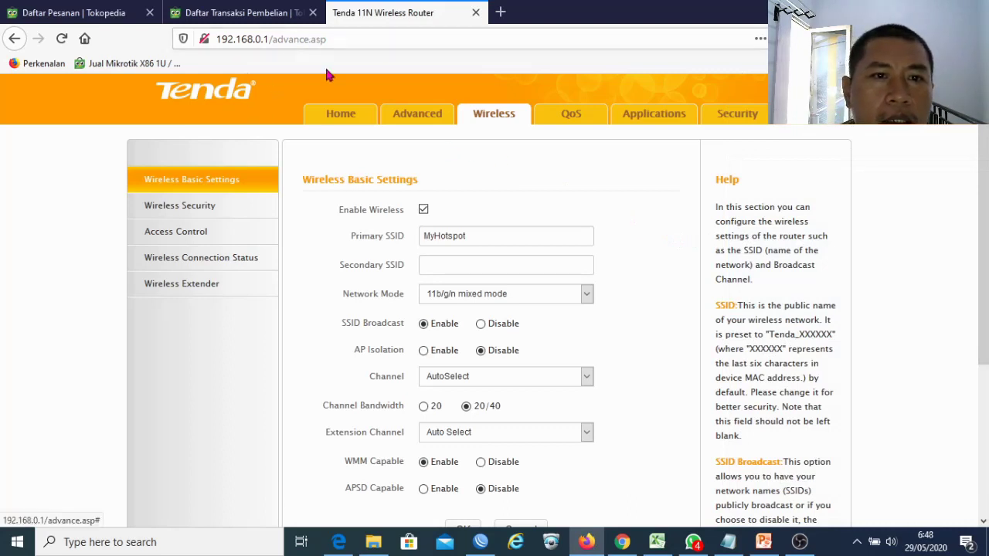
Step: Trim the Firefox address to 192.168.0.1 to reload the router, then bring up the tray network menu
click(348, 43)
double_click(348, 44)
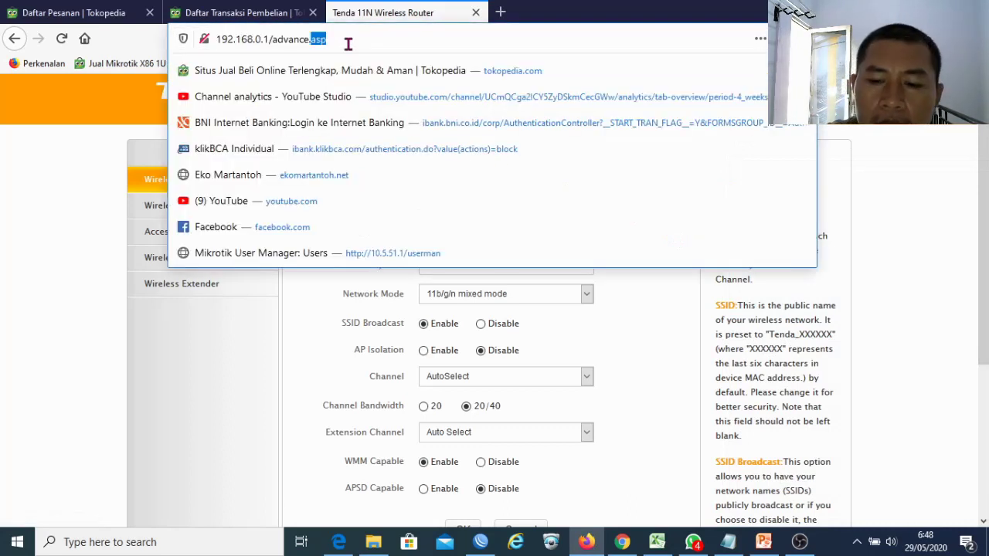
key(BackSpace)
key(BackSpace)
key(BackSpace)
key(BackSpace)
key(BackSpace)
key(BackSpace)
key(BackSpace)
key(BackSpace)
key(BackSpace)
key(BackSpace)
key(Return)
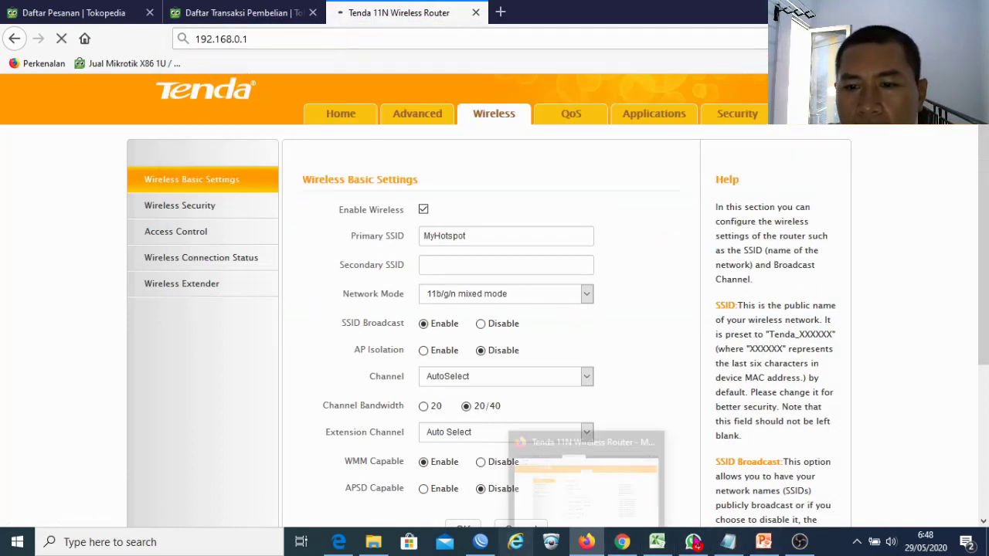
click(855, 542)
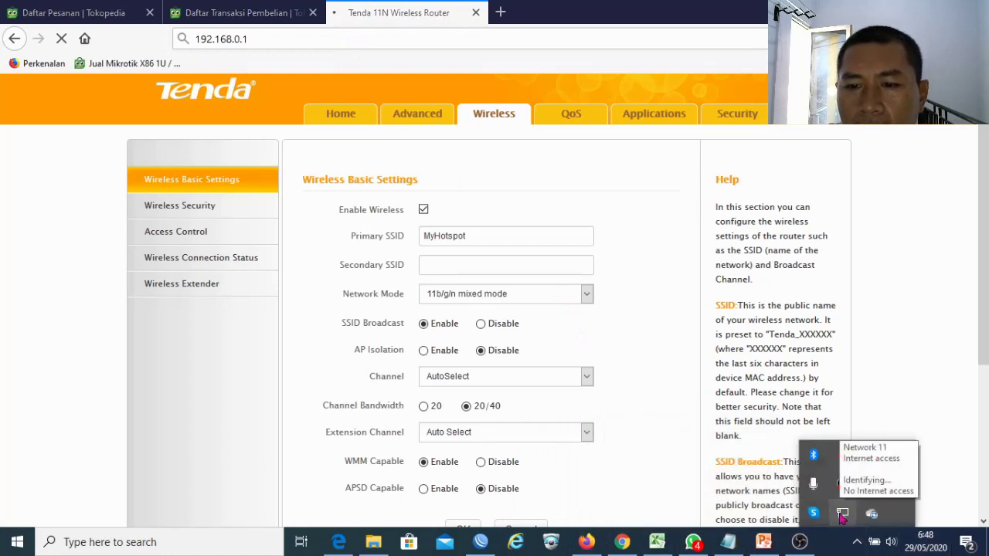
right_click(842, 515)
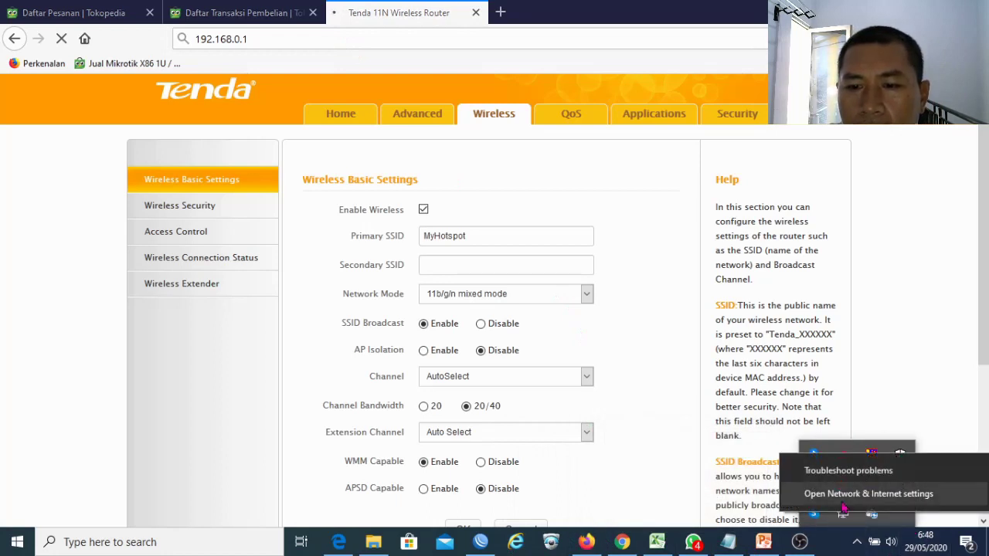
Step: Give the Wi-Fi adapter static IPv4 192.168.0.10 with mask 255.255.255.0, then return to Firefox
click(844, 498)
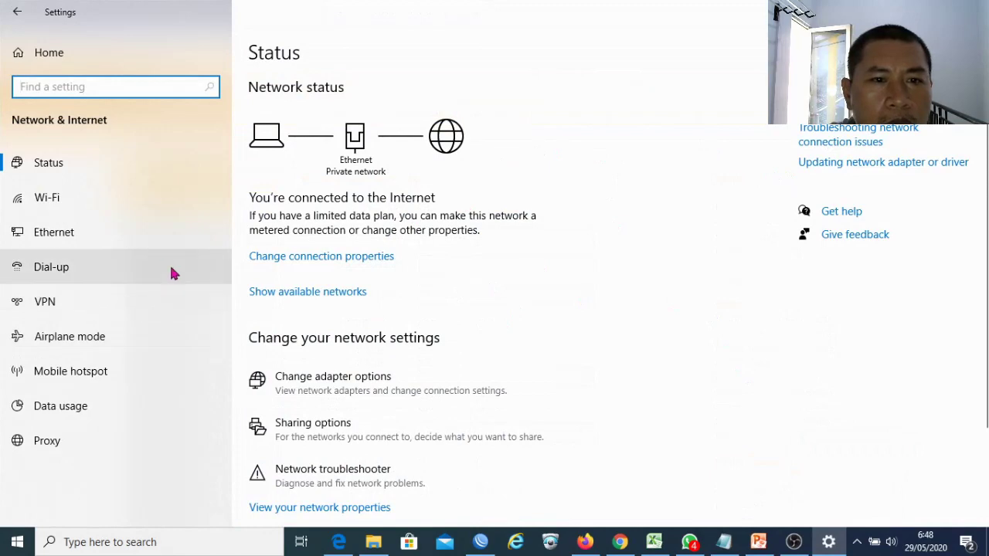
scroll(269, 468, down, 3)
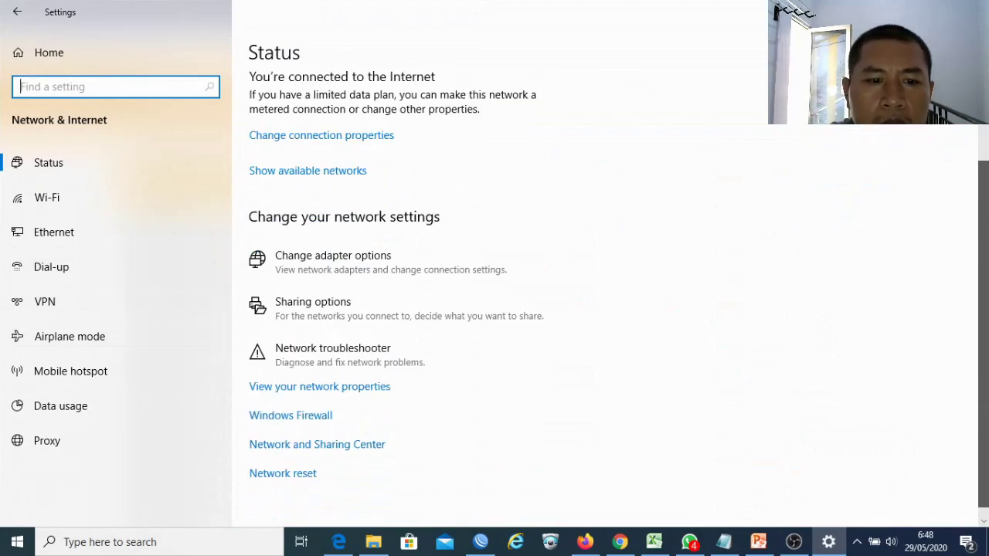
click(306, 445)
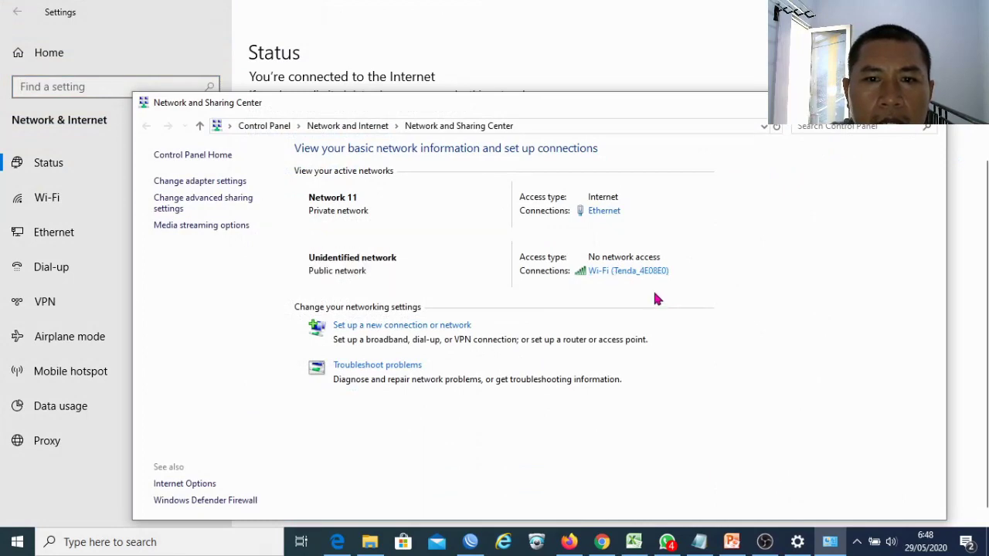
click(633, 272)
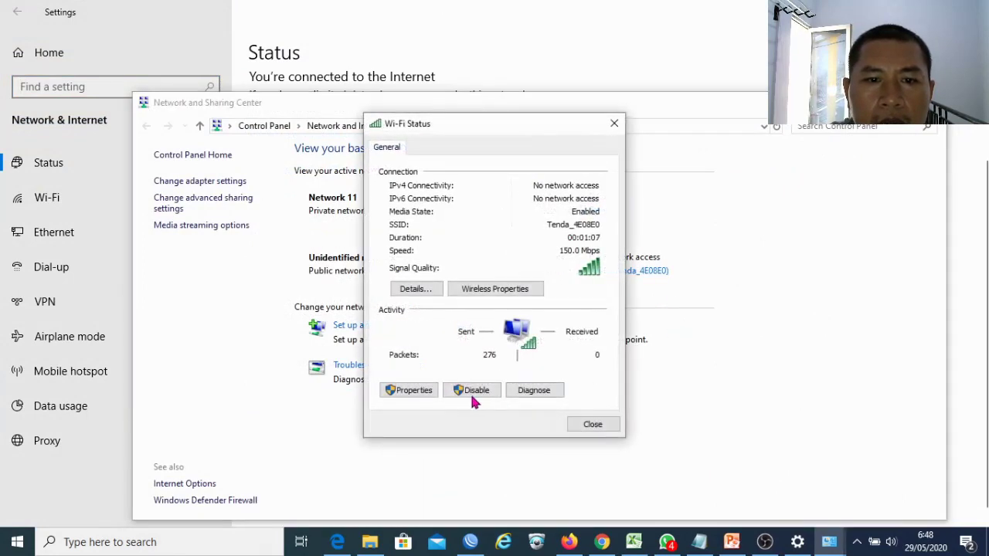
click(410, 390)
double_click(470, 314)
click(454, 297)
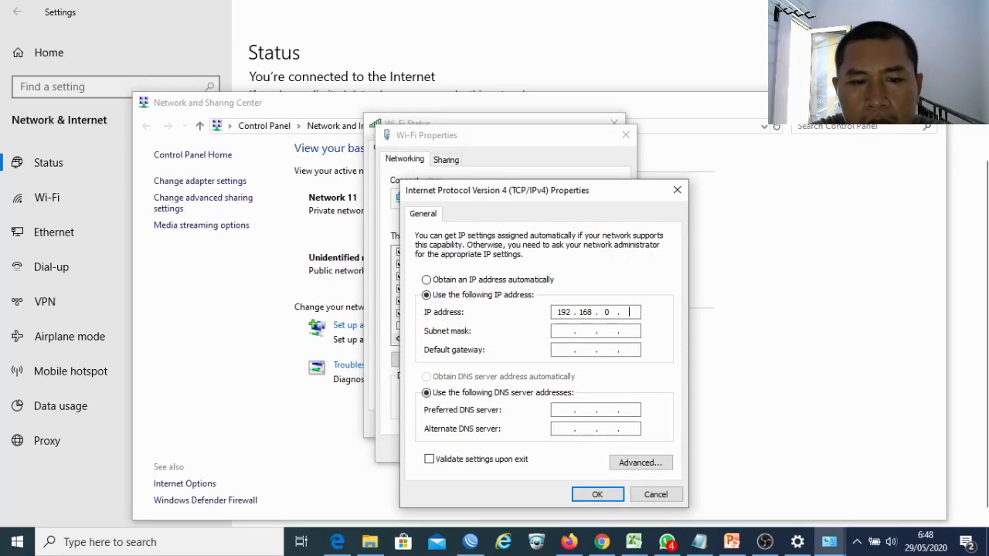
click(560, 331)
click(595, 494)
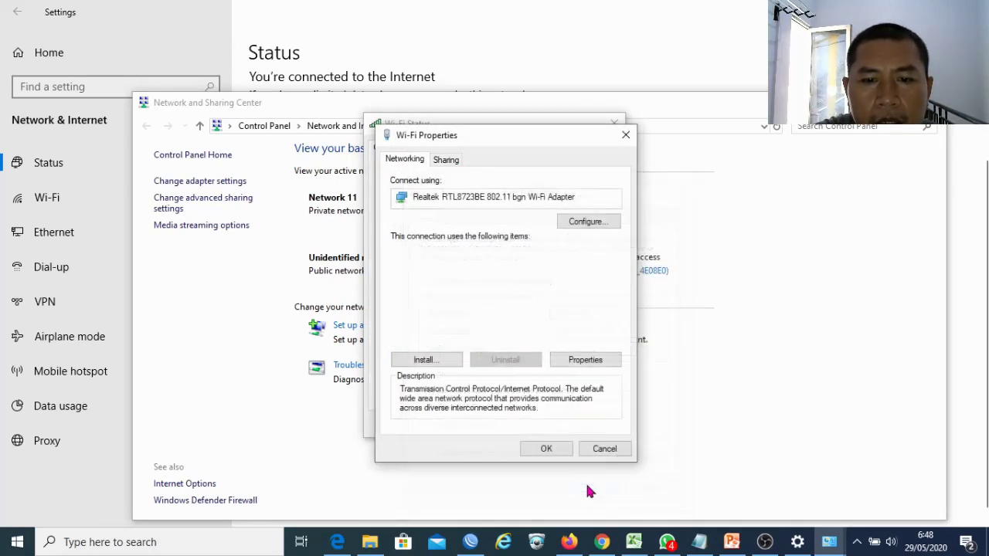
click(546, 448)
click(592, 422)
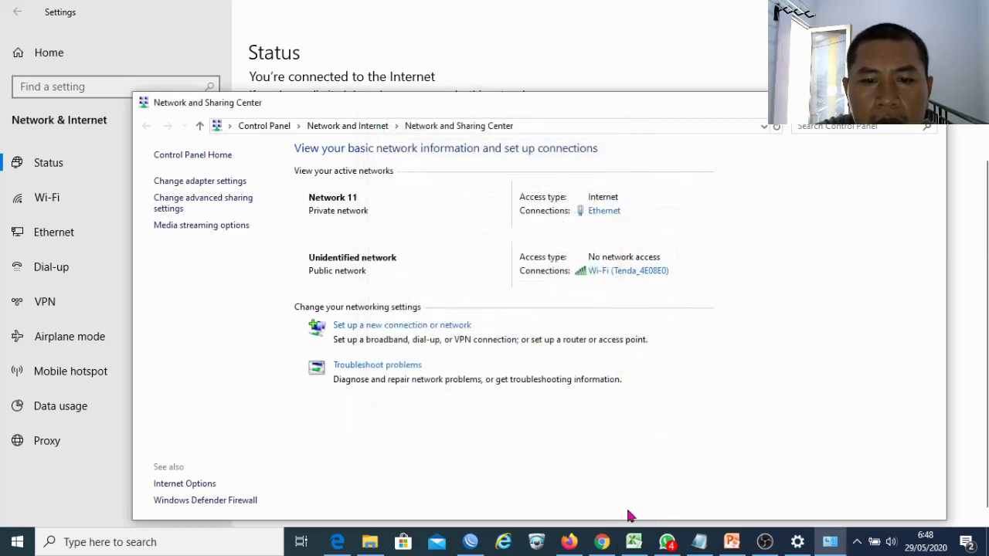
click(578, 544)
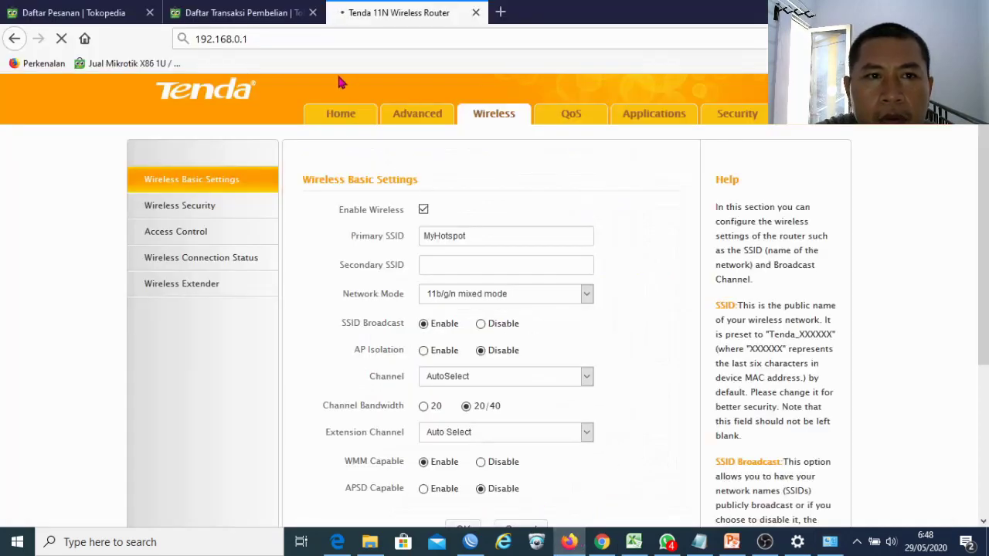
Step: Reload the router home page and go to the Advanced Wireless settings
click(332, 31)
key(Return)
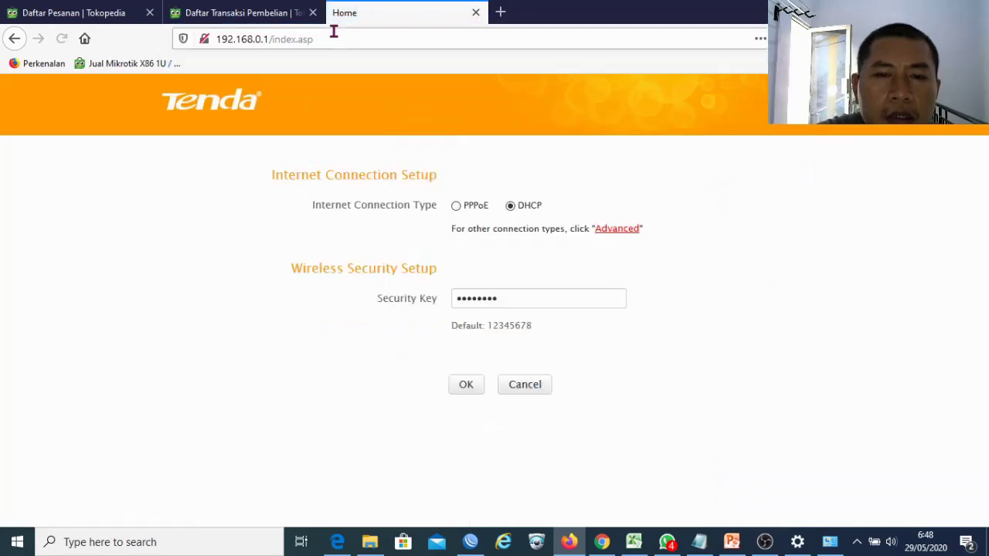
click(628, 231)
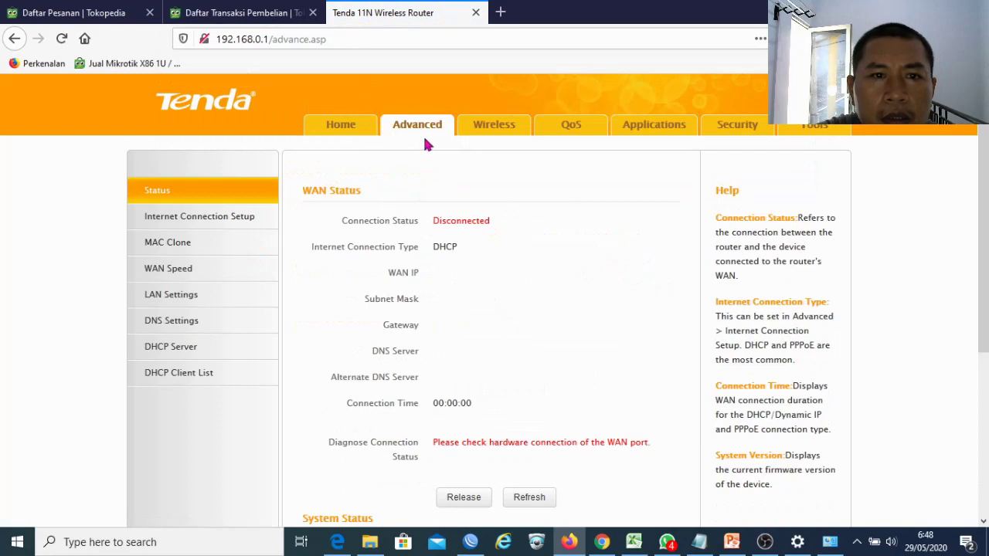
click(491, 127)
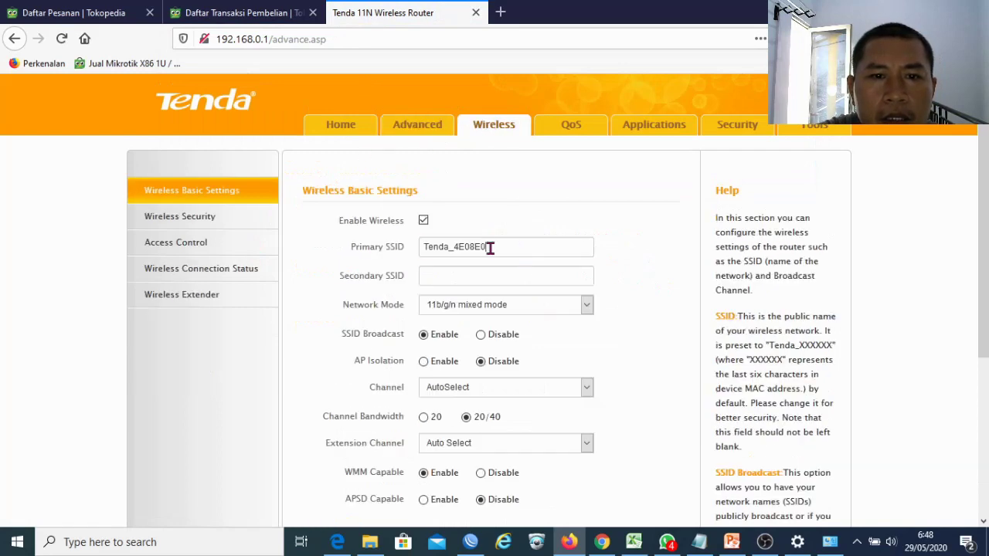
Step: Replace the Tenda_4E08E0 primary SSID with MyHotspot and confirm the save
drag(516, 247, 361, 253)
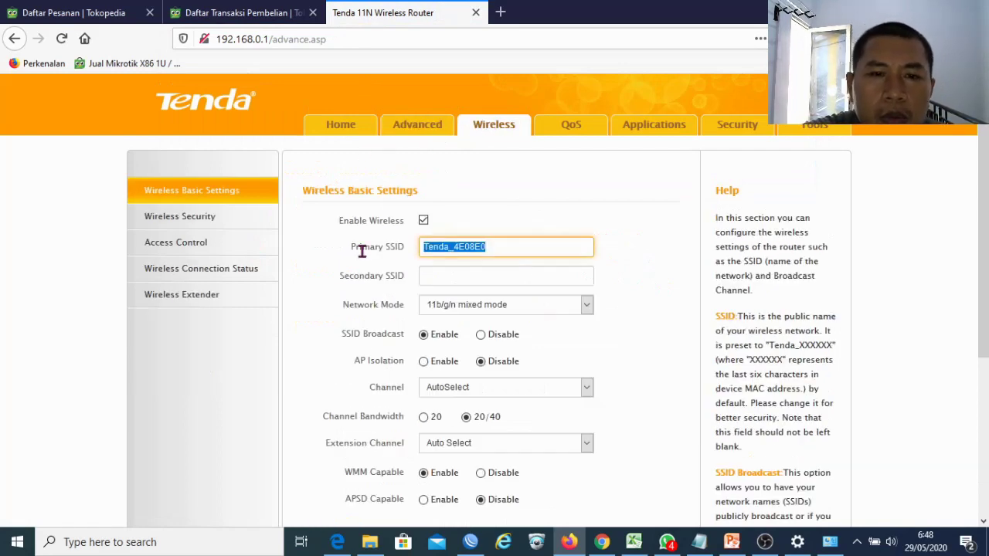
text(M)
click(499, 266)
scroll(717, 378, down, 2)
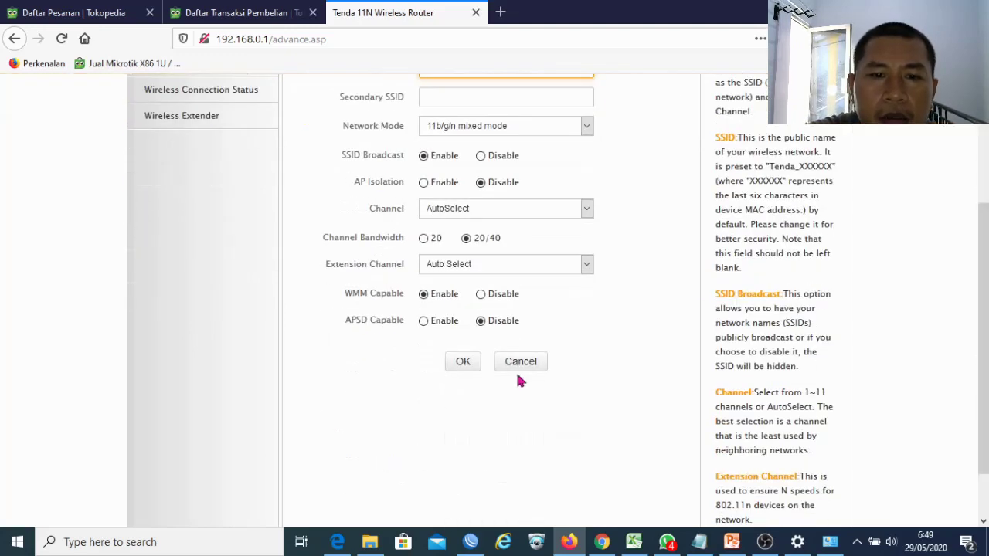
click(456, 373)
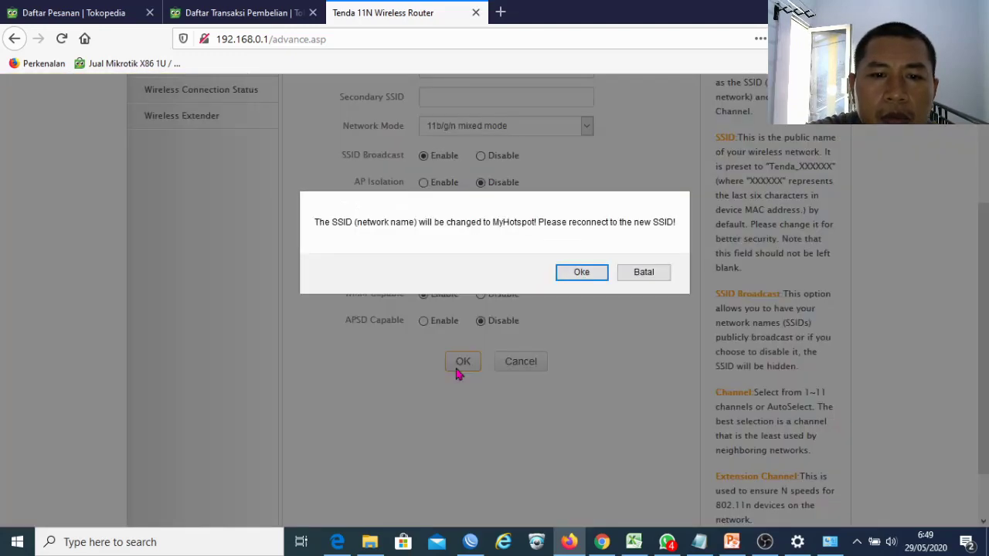
click(582, 272)
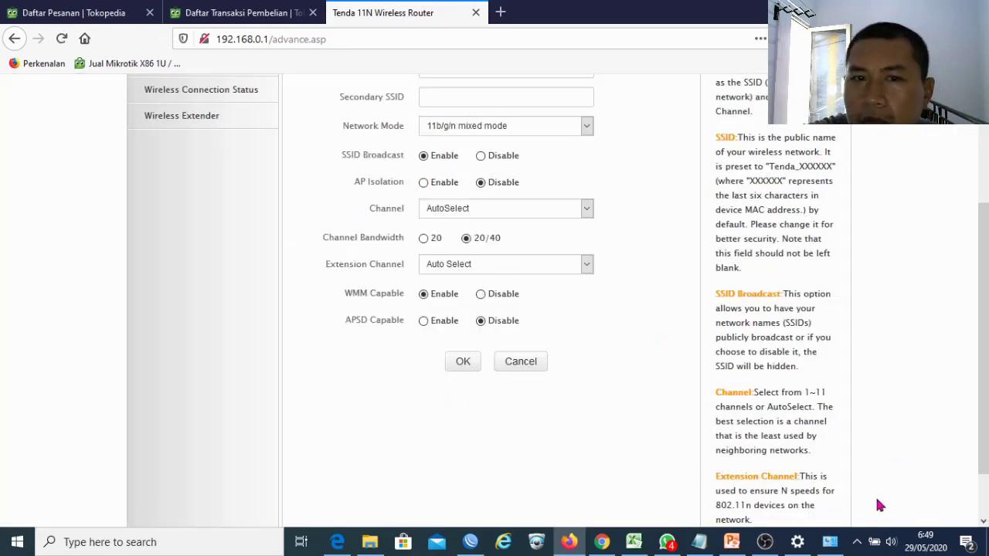
click(856, 542)
Step: Check the Wi-Fi network list, then go back to the router's home page
click(842, 514)
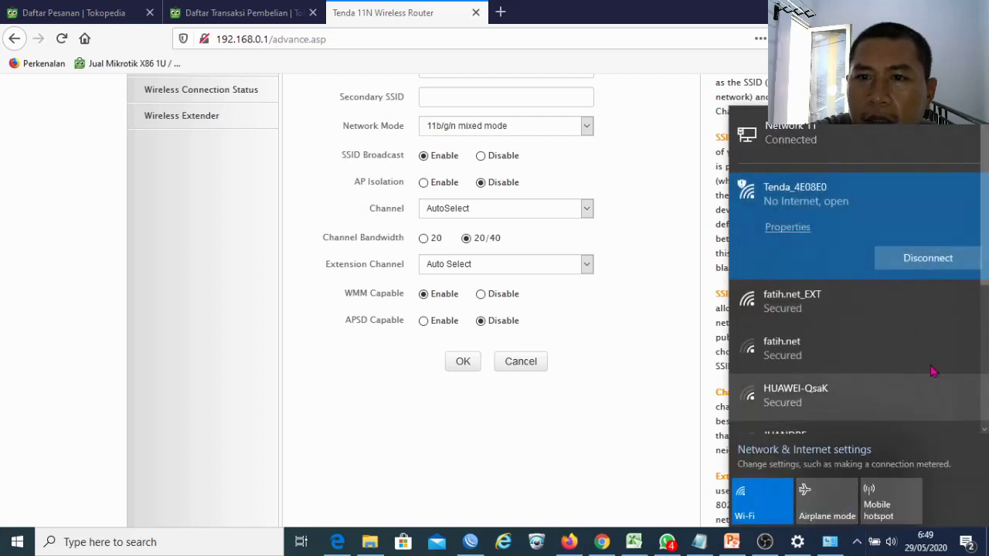
scroll(976, 351, down, 2)
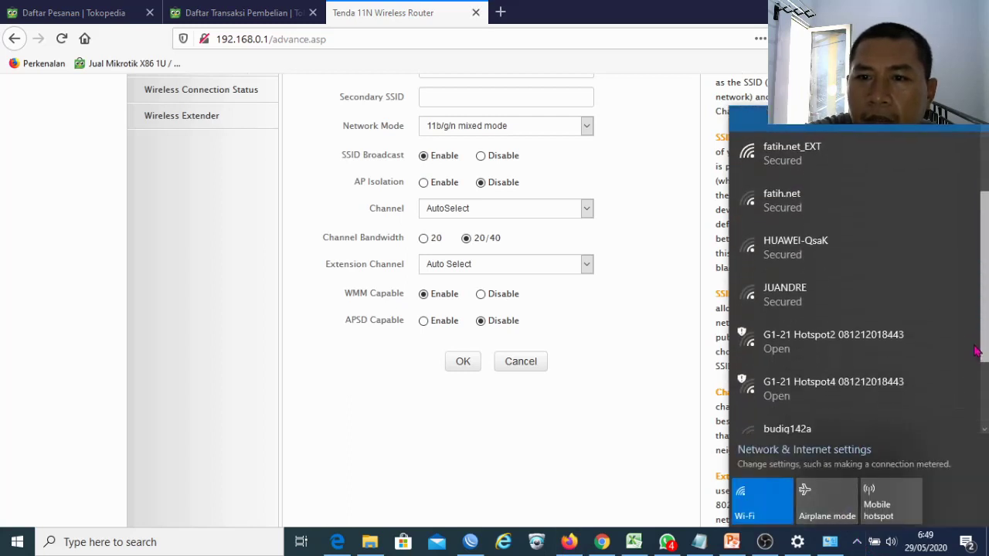
drag(976, 351, 983, 260)
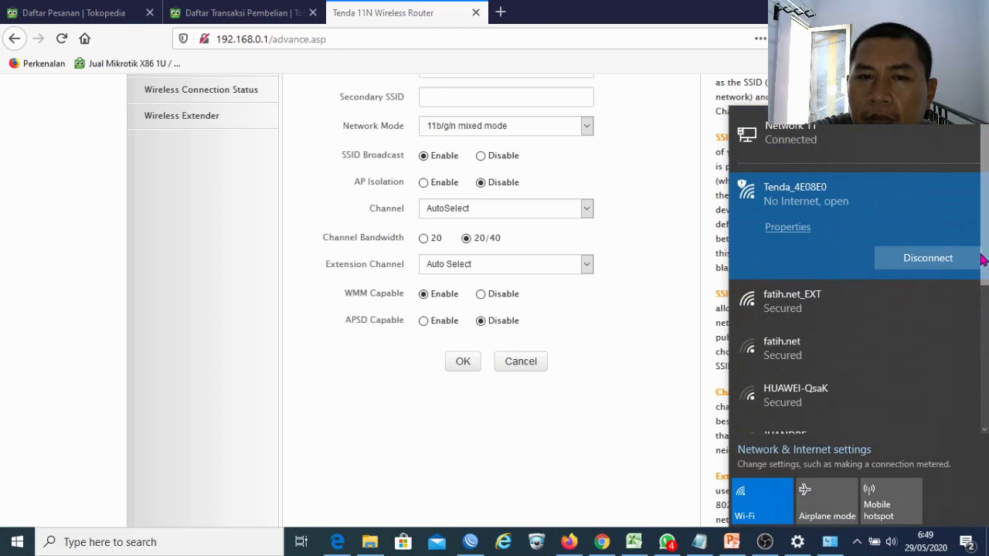
click(584, 344)
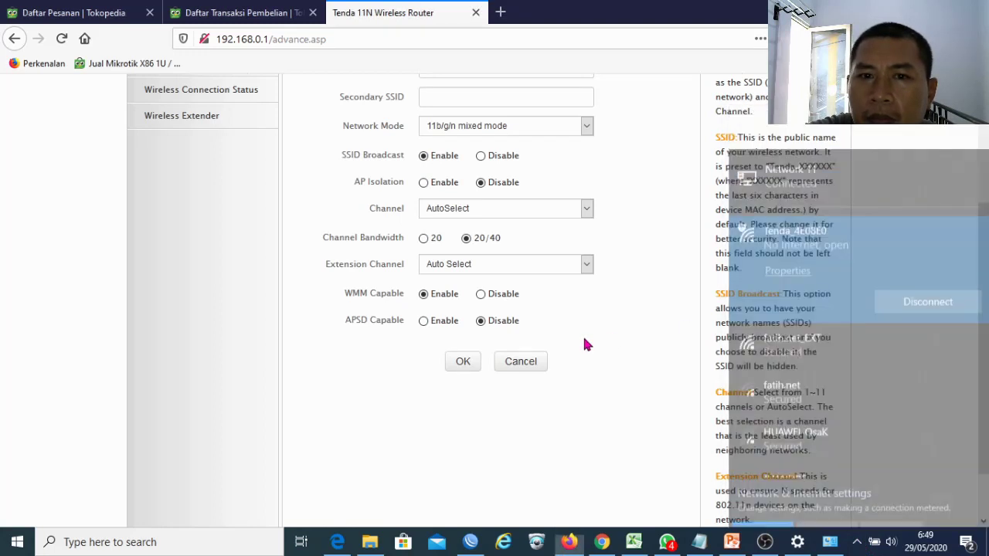
scroll(586, 343, up, 3)
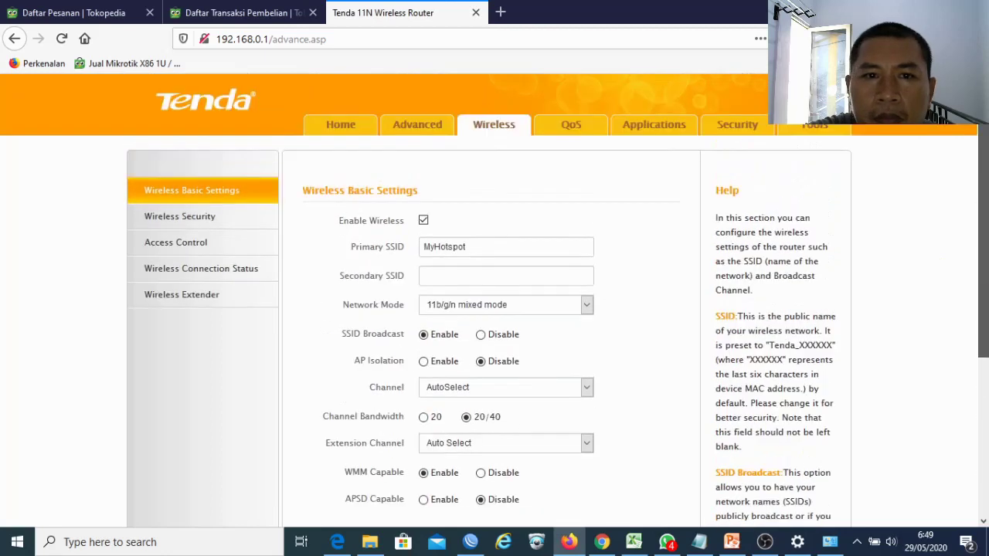
click(341, 133)
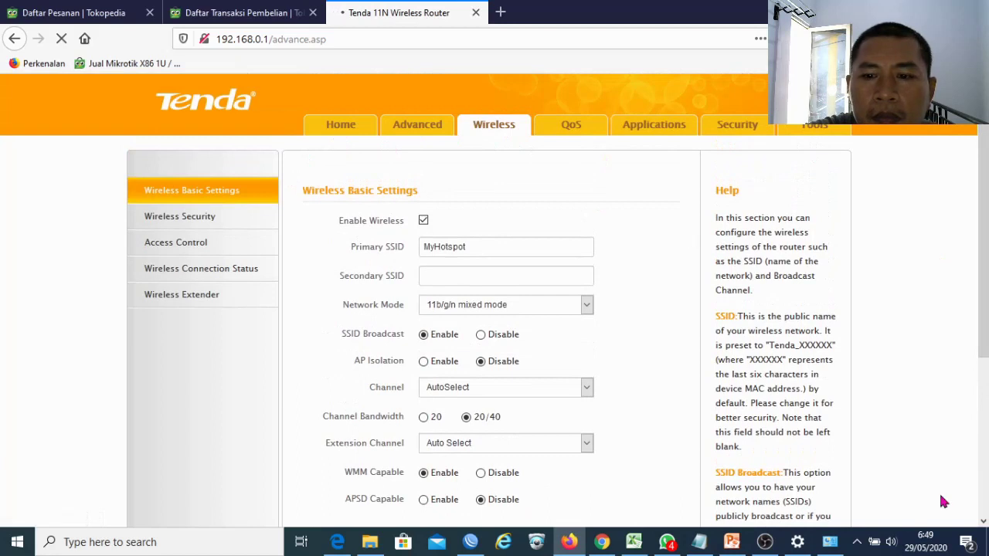
Step: Select MyHotspot in the Wi-Fi list and connect to it
click(858, 542)
click(846, 522)
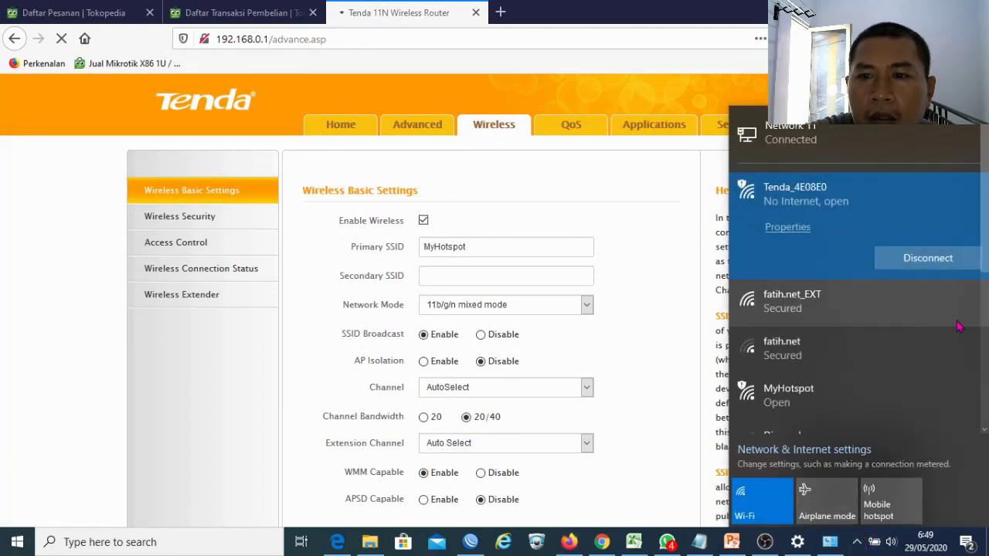
click(809, 406)
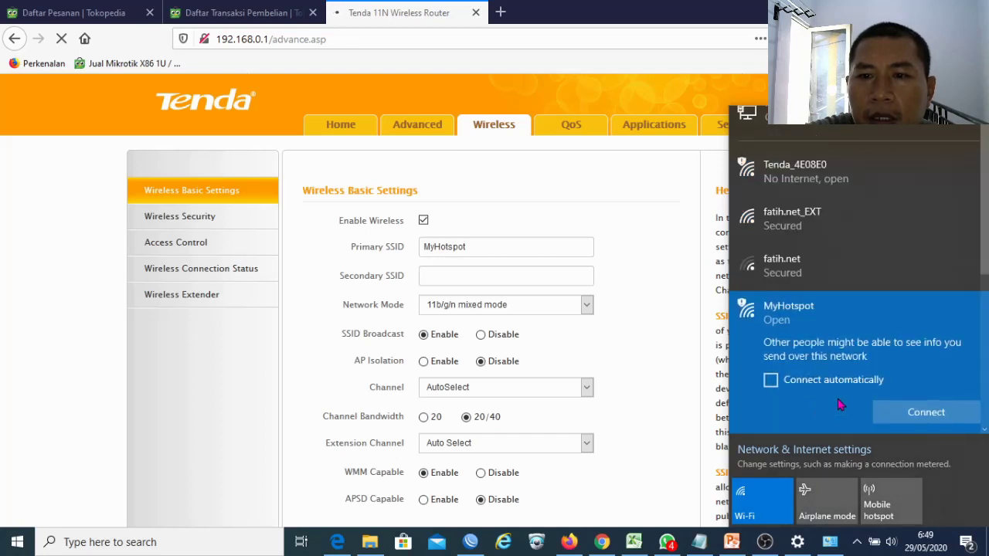
click(908, 421)
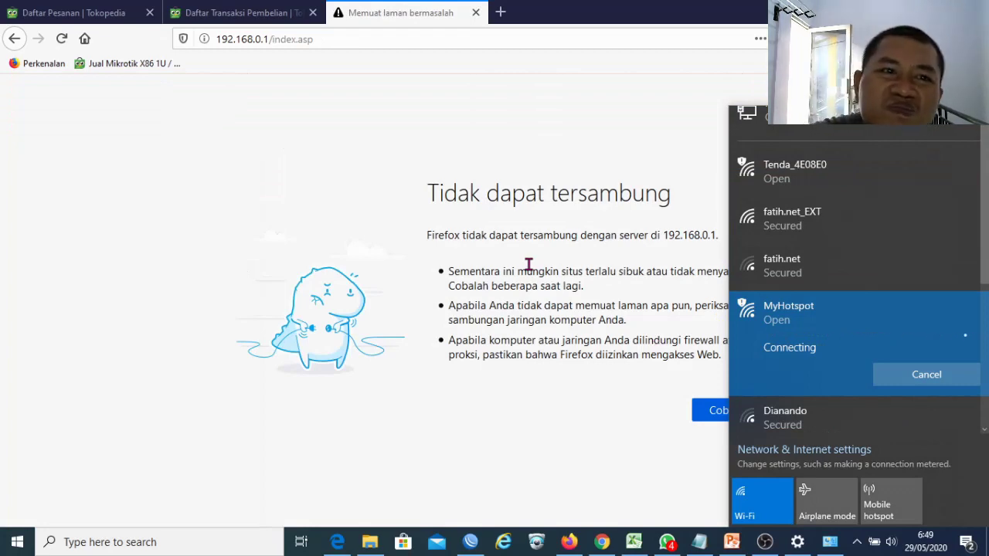
Step: Reload the router's home setup page at 192.168.0.1/index.asp
click(385, 161)
click(351, 38)
double_click(352, 38)
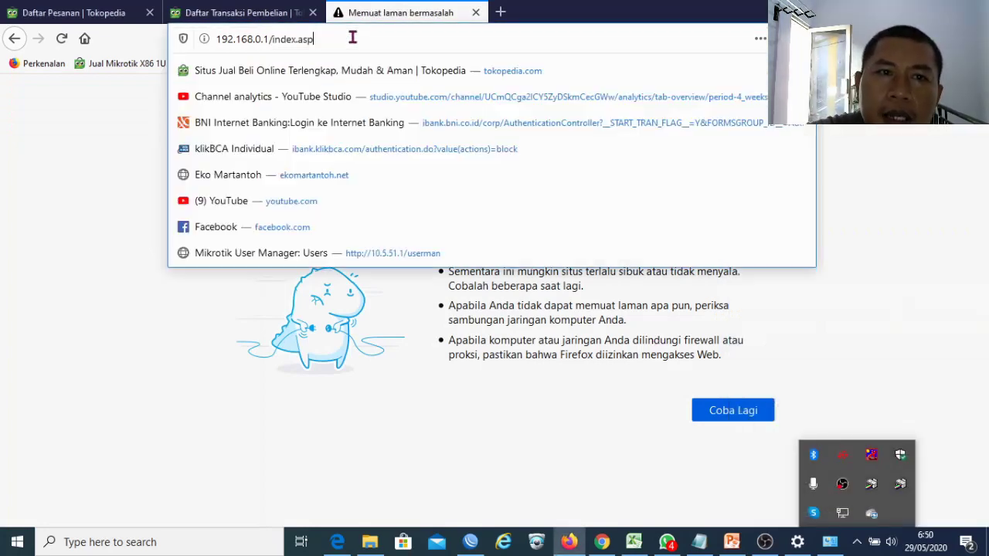
key(Return)
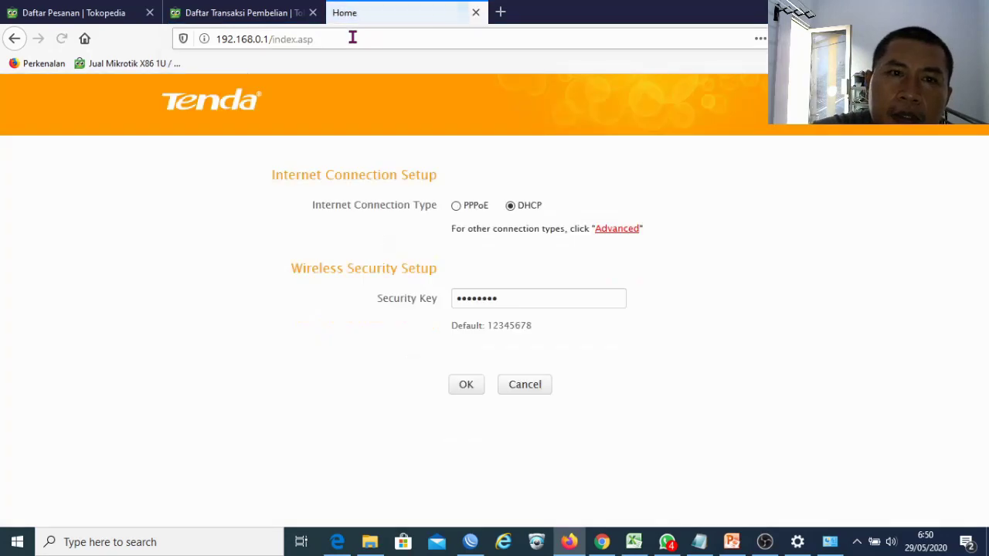
Step: Confirm MyHotspot's Wireless Security mode is disabled, then go back to the Home tab
click(615, 232)
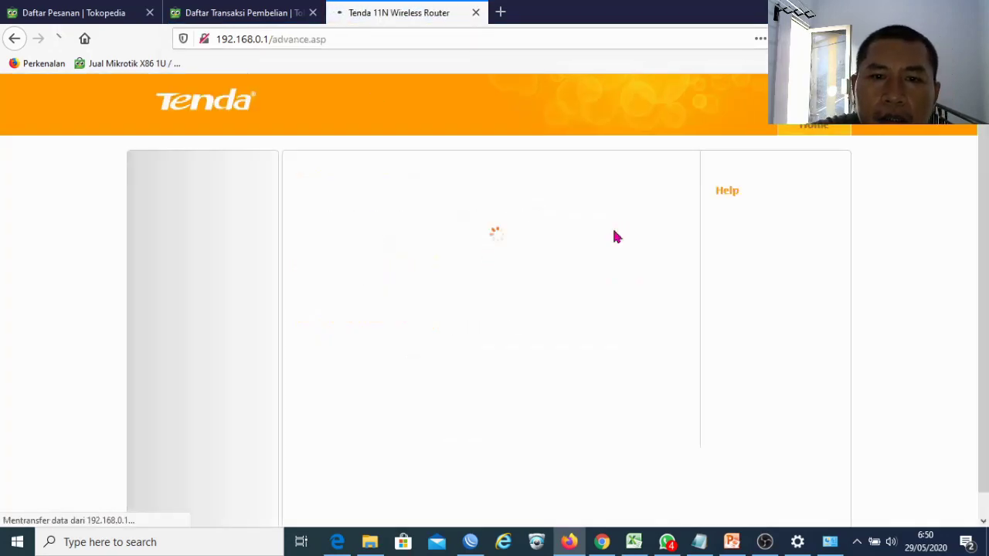
click(486, 136)
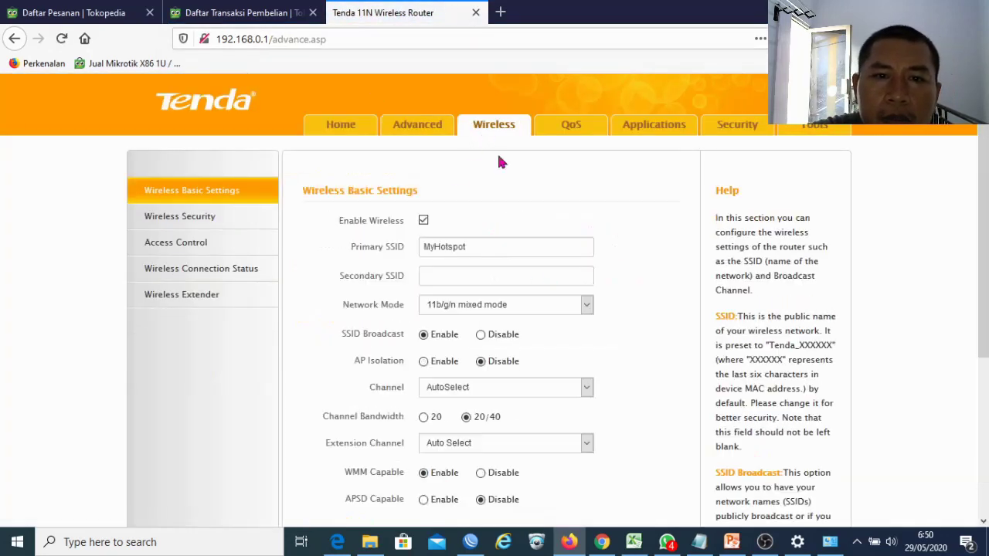
click(212, 223)
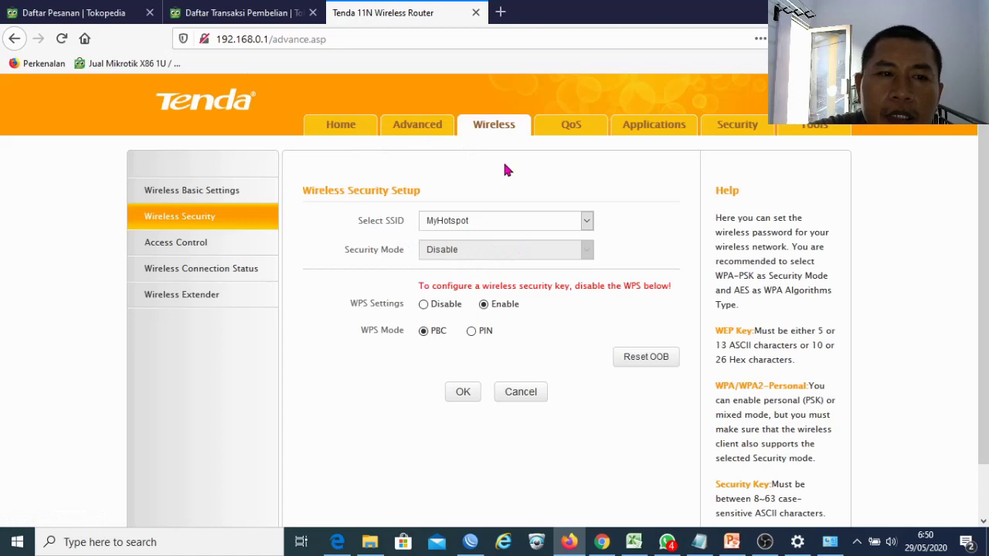
click(359, 128)
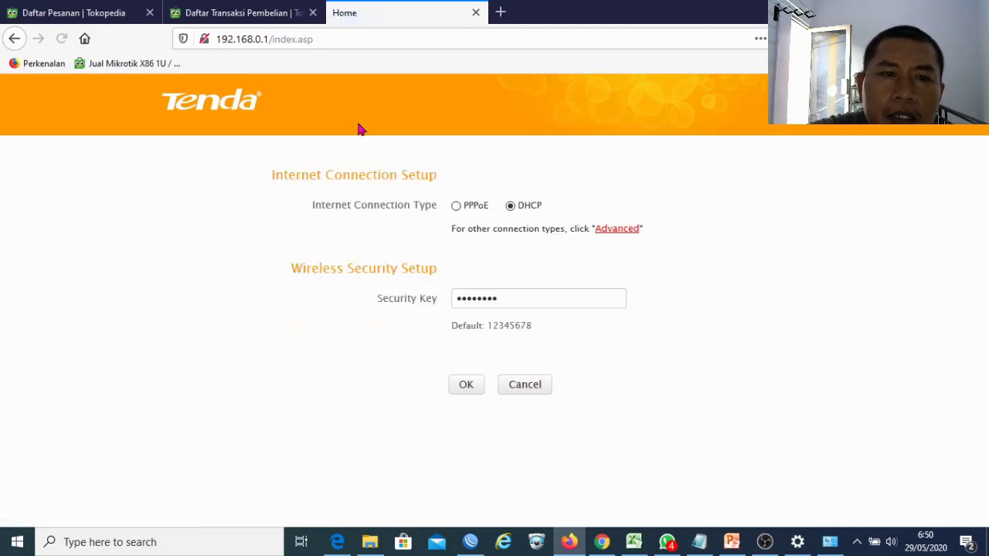
Step: Set the LAN Settings IP address to 192.168.87.254, apply it, and confirm the change
click(599, 232)
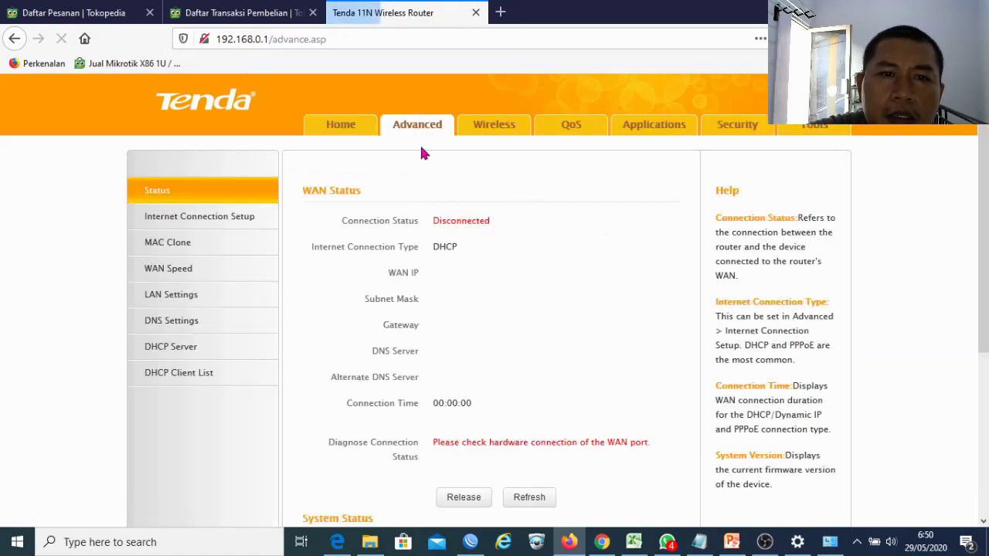
click(193, 302)
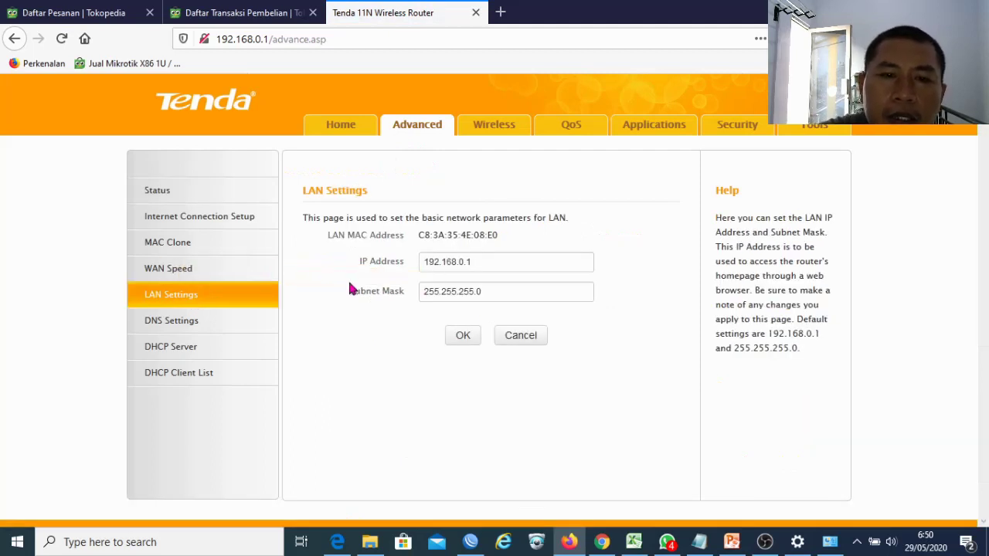
click(513, 264)
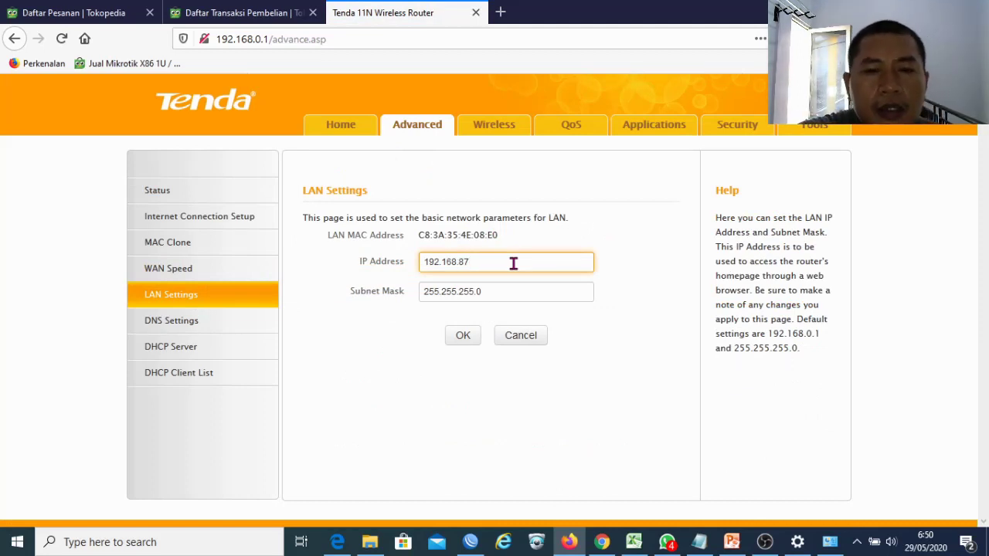
text(.254)
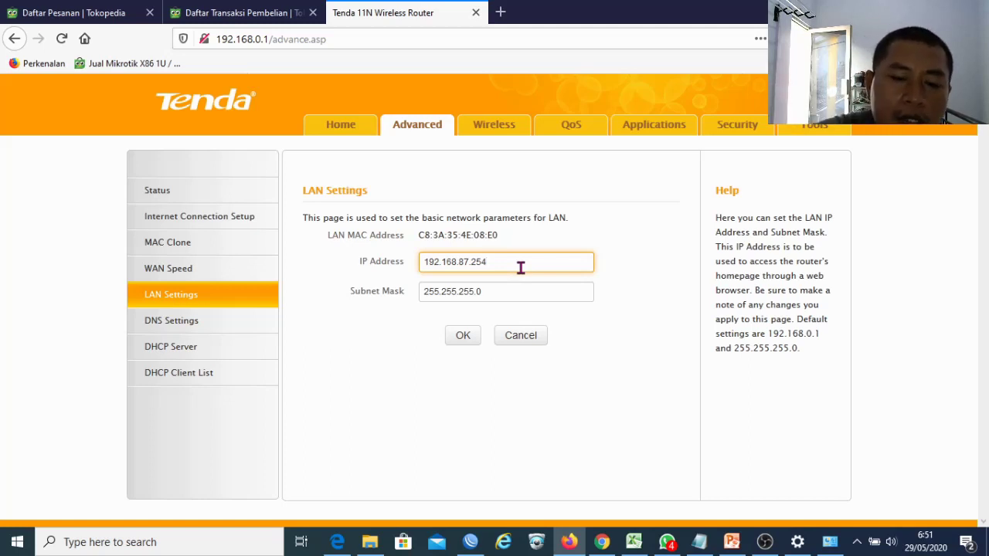
click(464, 345)
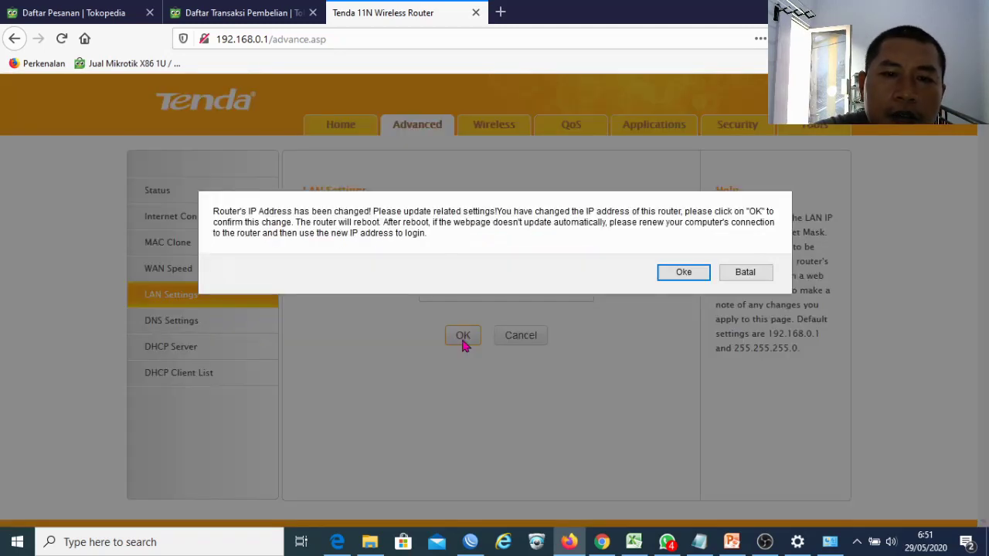
click(684, 273)
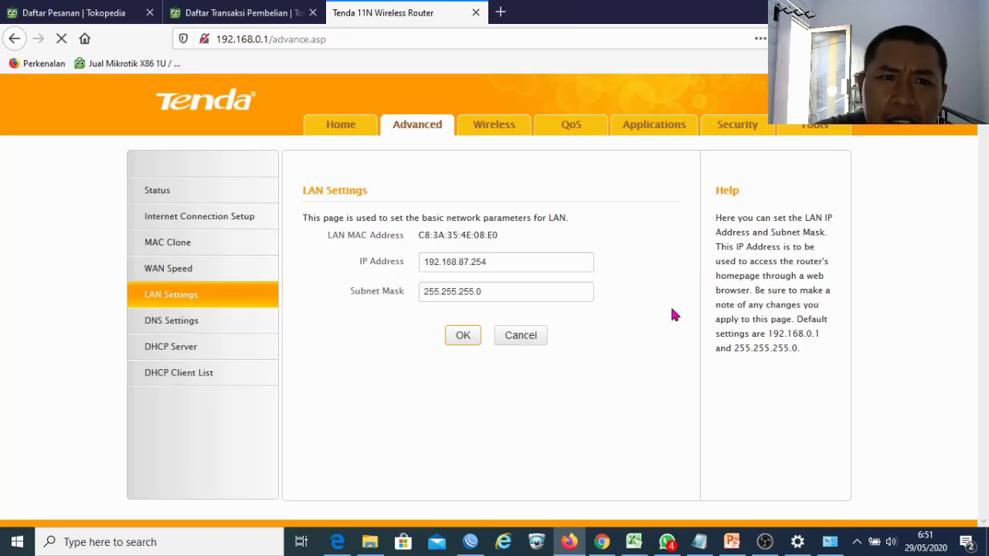
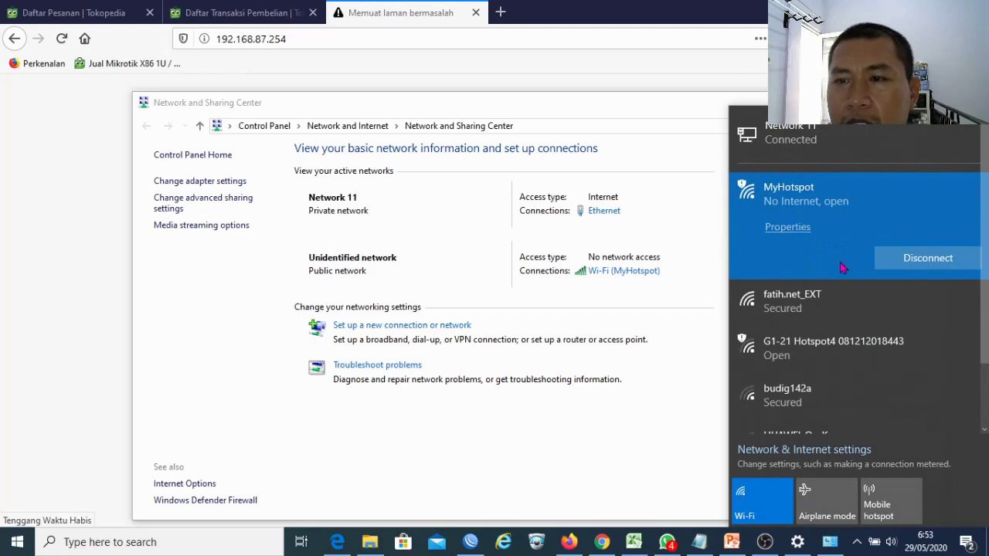
Step: Disconnect from MyHotspot and rejoin it, which still reports No Internet
click(923, 265)
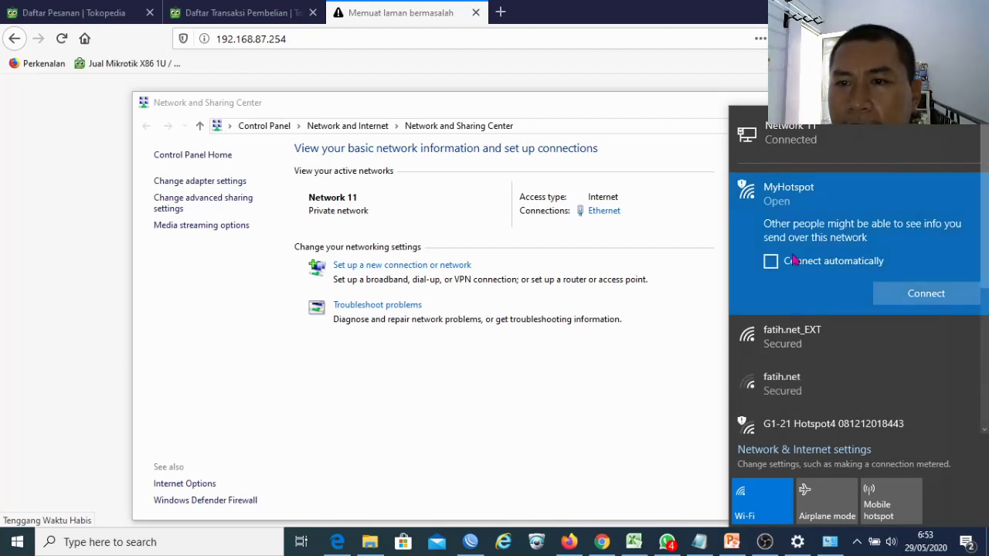
click(911, 293)
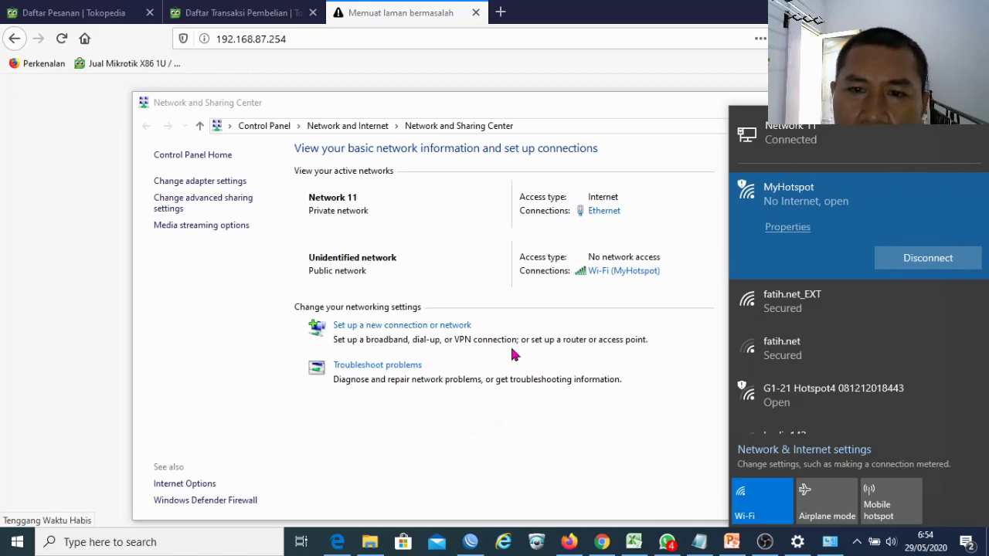
Step: Inspect the Wi-Fi connection's address details in its status window
click(623, 274)
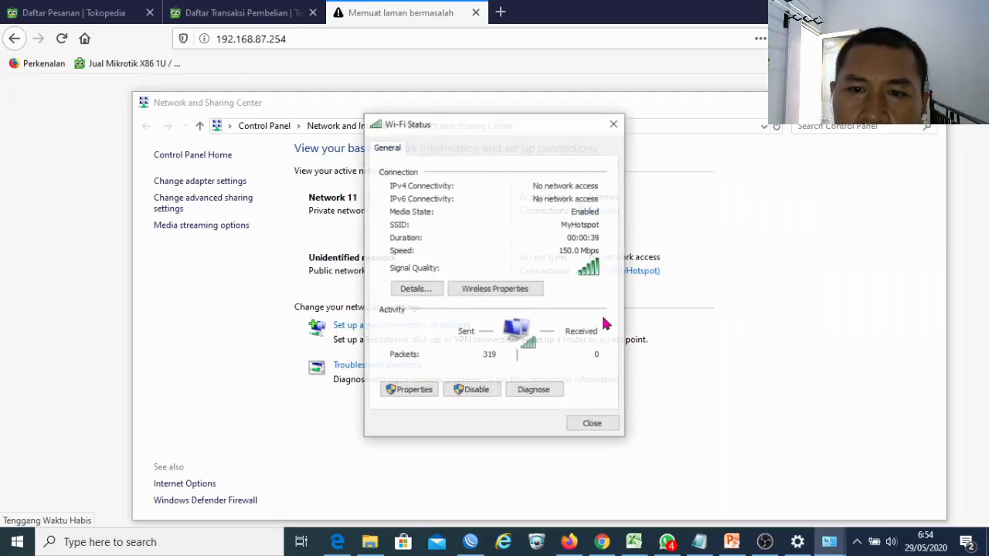
click(414, 289)
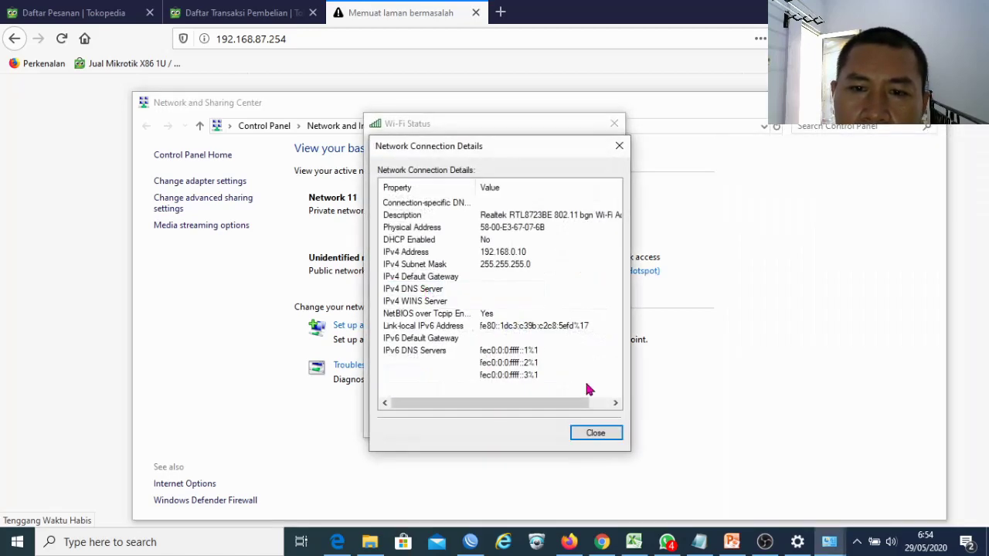
click(595, 433)
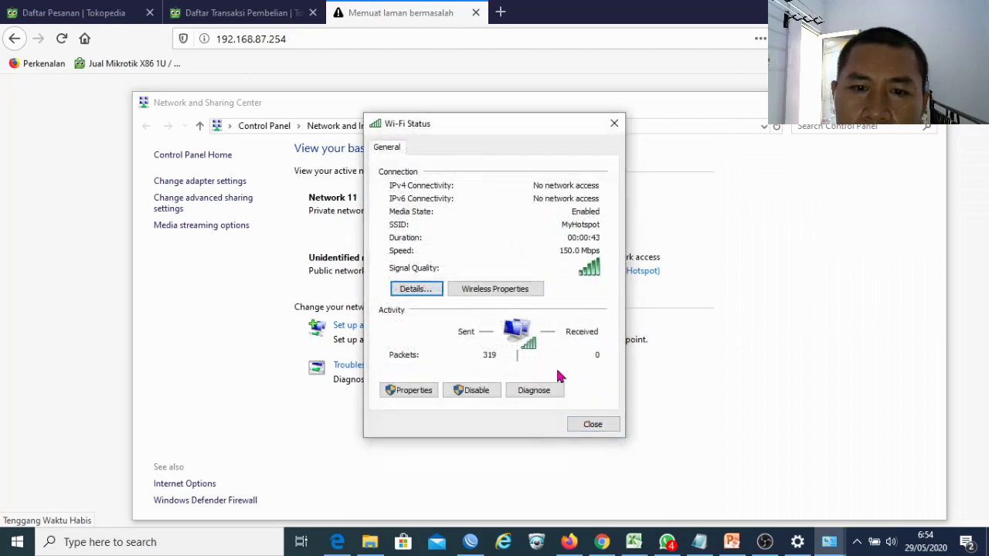
Step: Set the Wi-Fi adapter's IPv4 to obtain both the IP address and DNS servers automatically
click(407, 391)
double_click(537, 313)
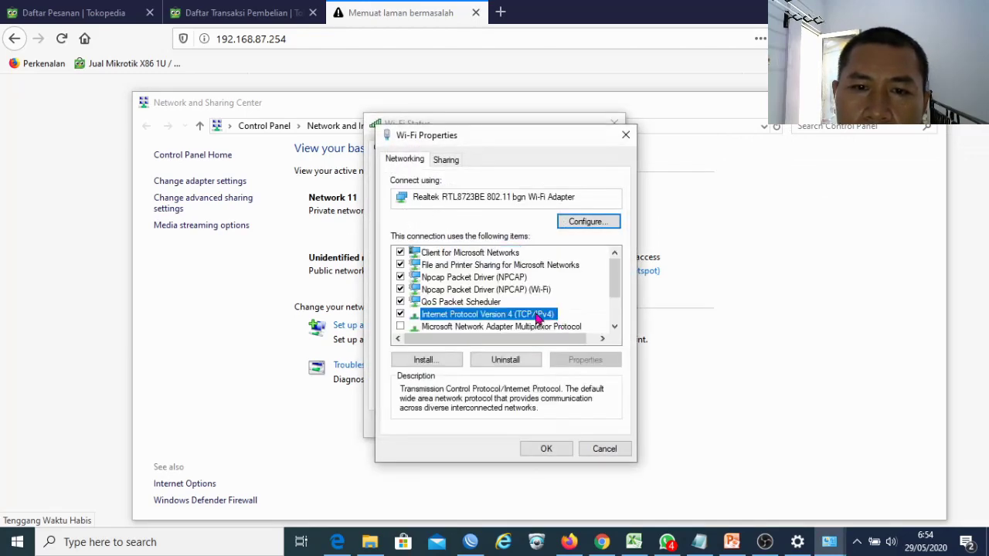
click(467, 281)
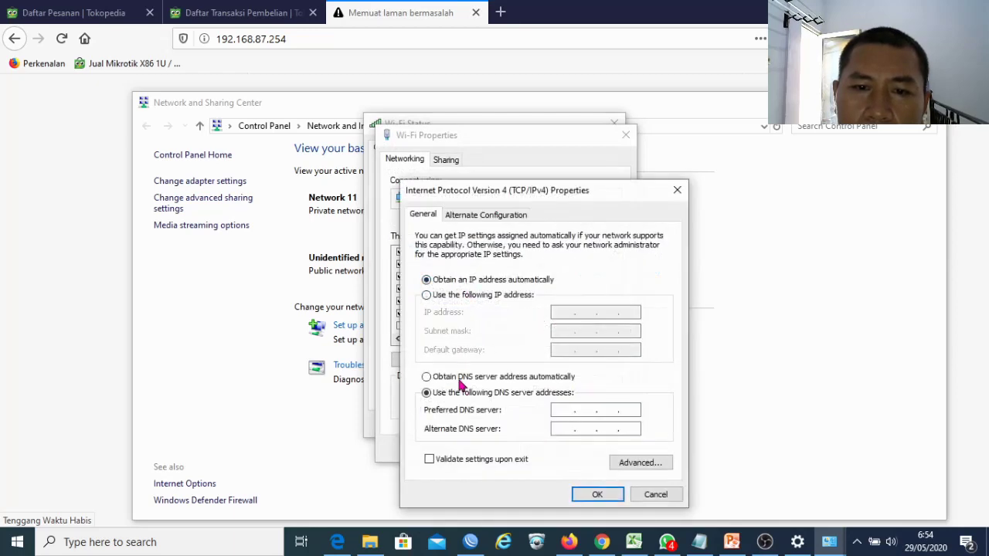
click(461, 382)
click(598, 494)
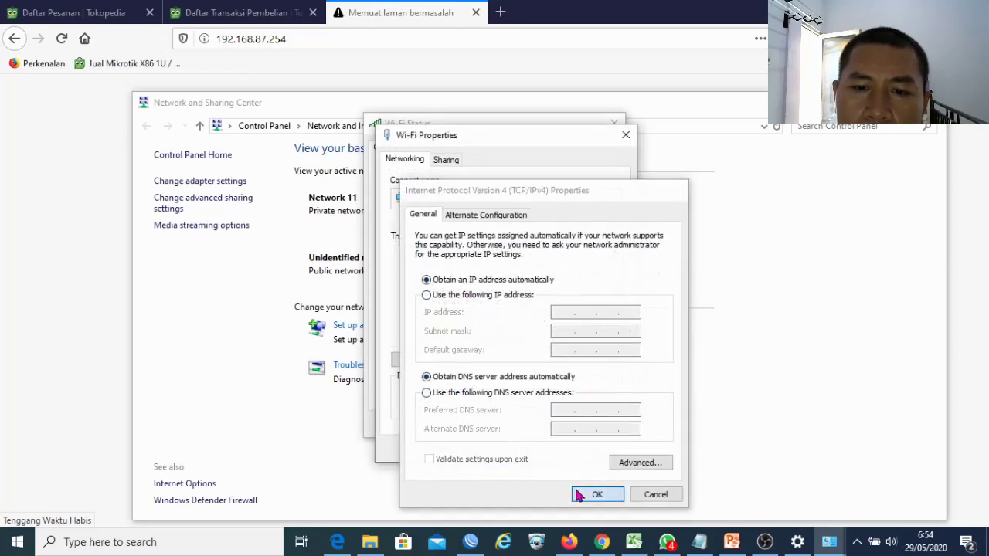
click(541, 449)
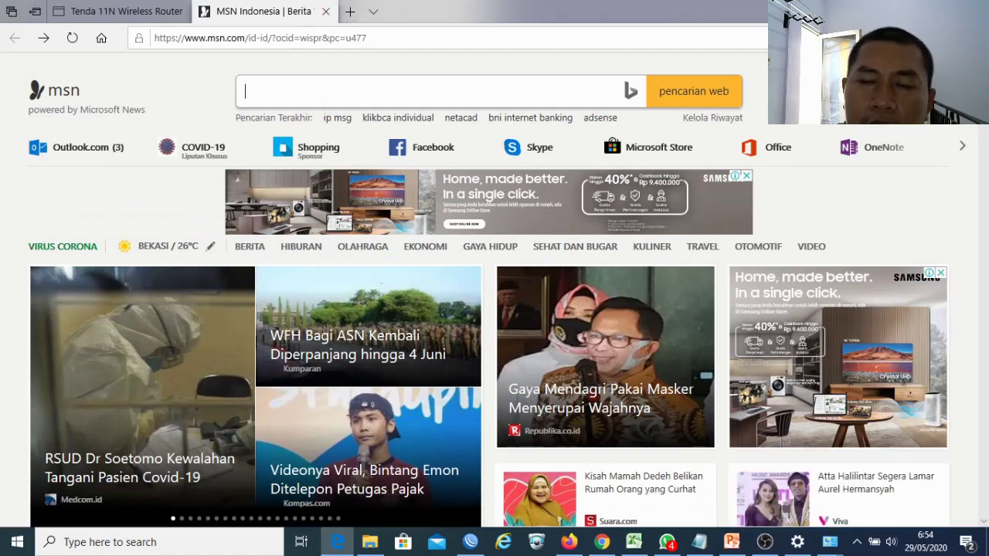
Step: Close Edge with all its tabs and close the Wi-Fi Status window
click(972, 11)
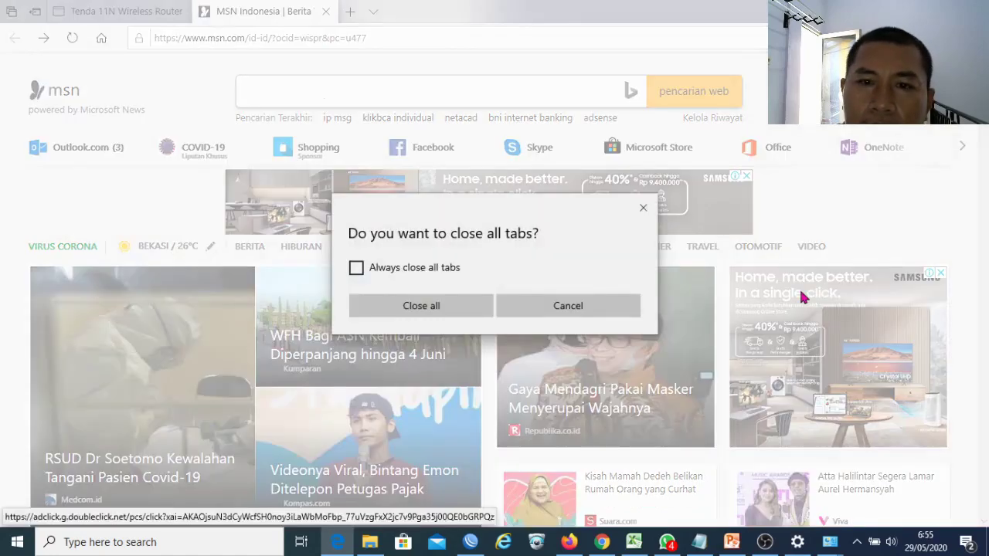
click(421, 307)
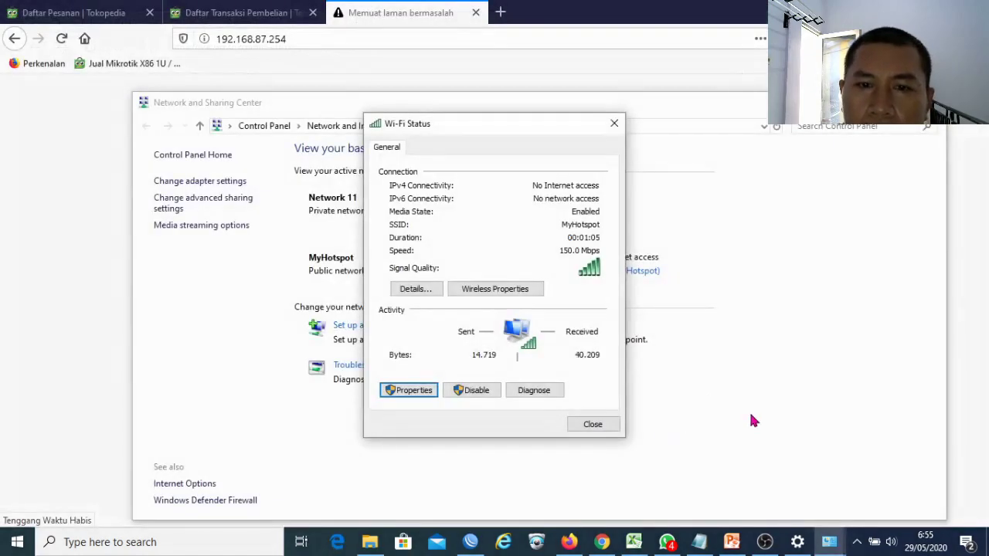
click(597, 432)
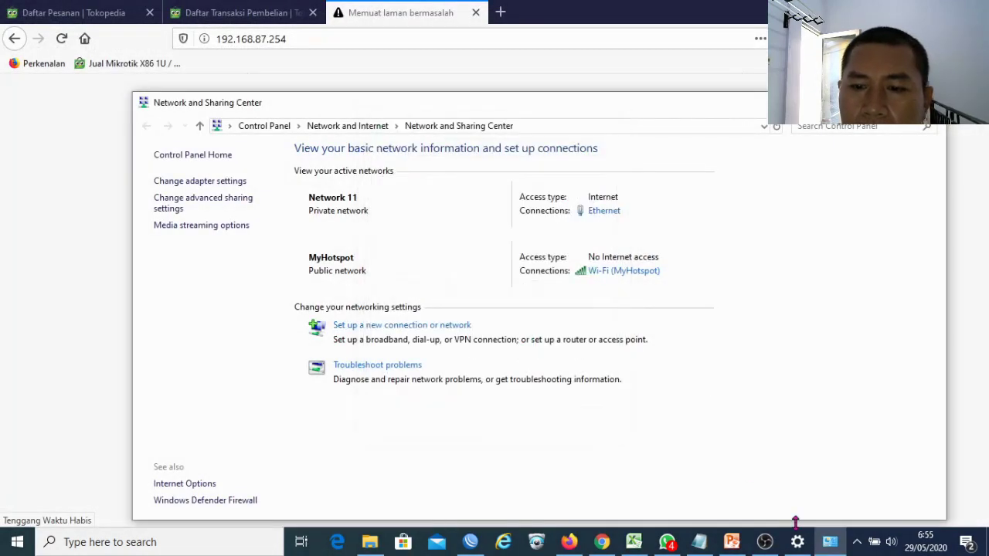
Step: Disconnect and rejoin MyHotspot, then bring forward WinBox's hotspot host list showing 192.168.87.209 and 192.168.87.254
click(856, 541)
click(843, 513)
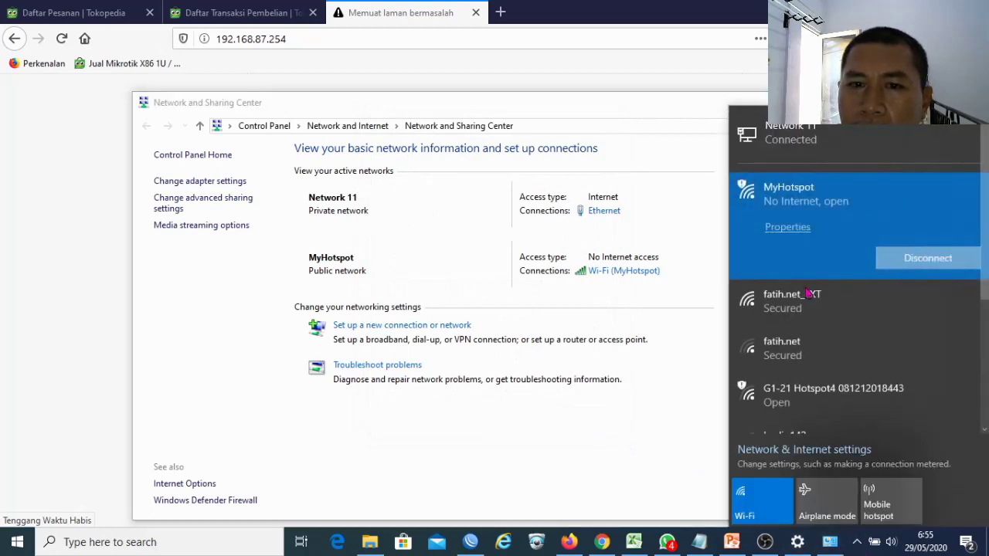
click(918, 260)
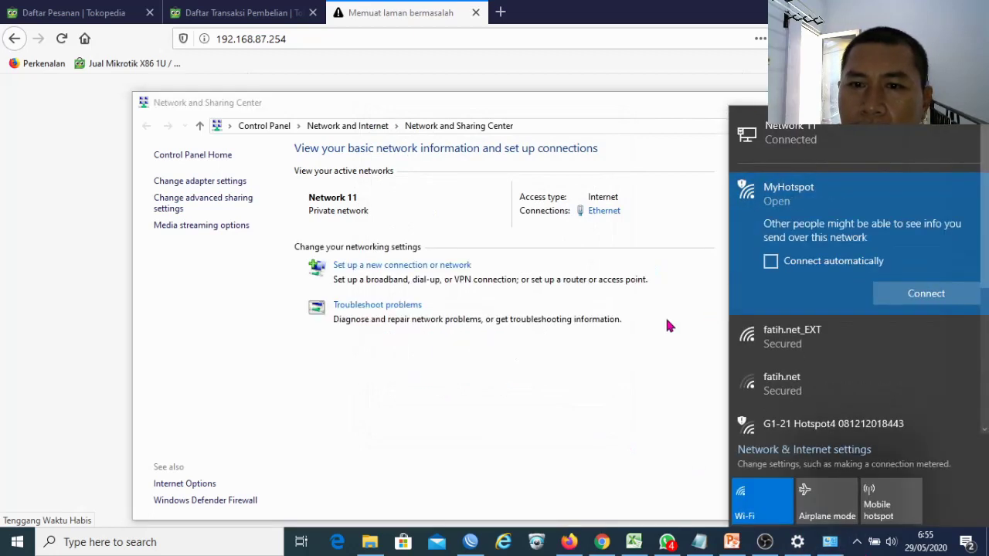
click(902, 304)
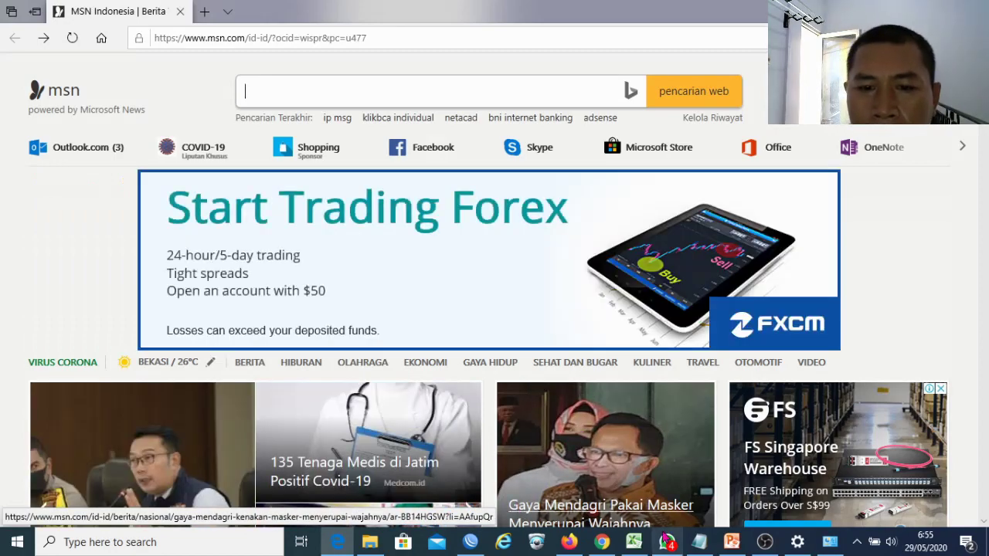
click(480, 543)
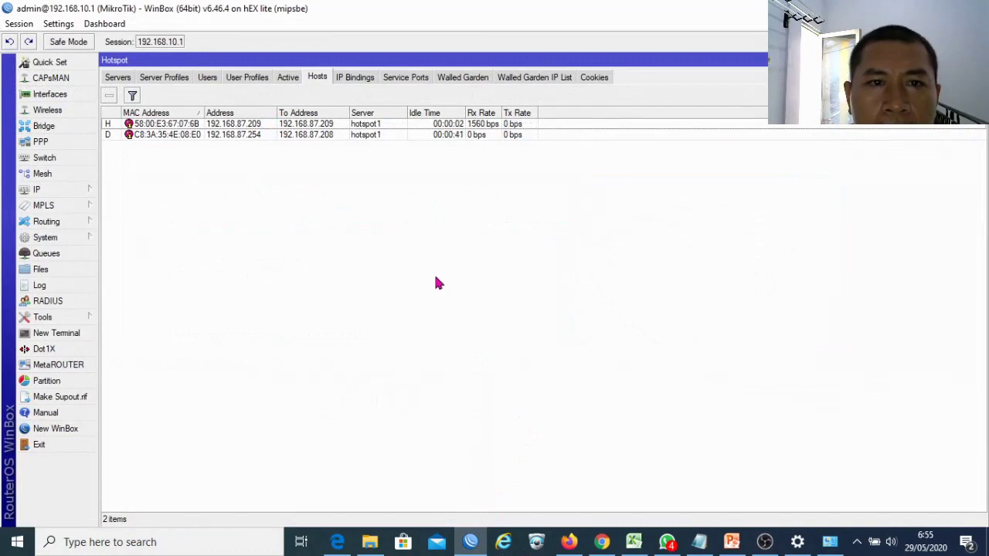
Step: Check the hotspot Active tab for logged-in users, then return to the Hosts list
click(287, 79)
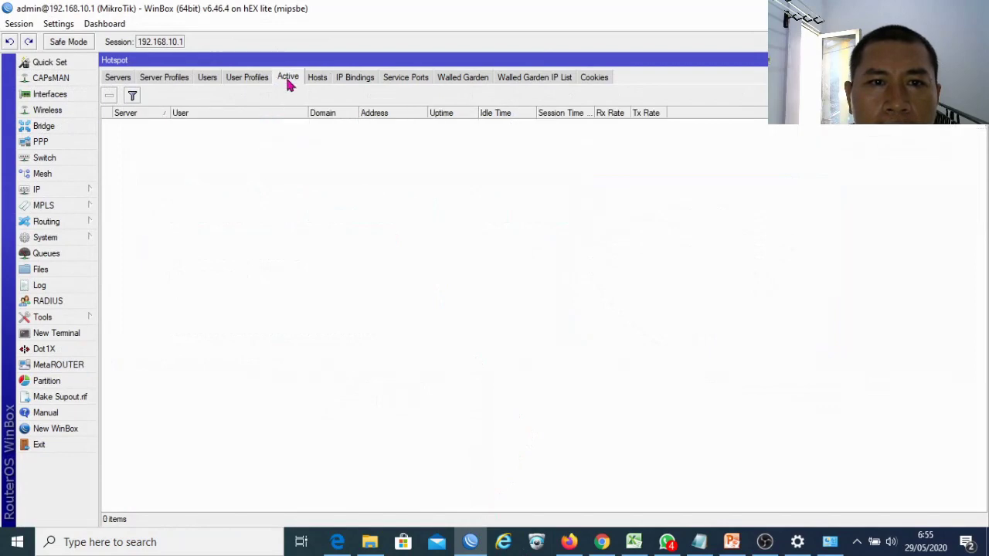
click(316, 79)
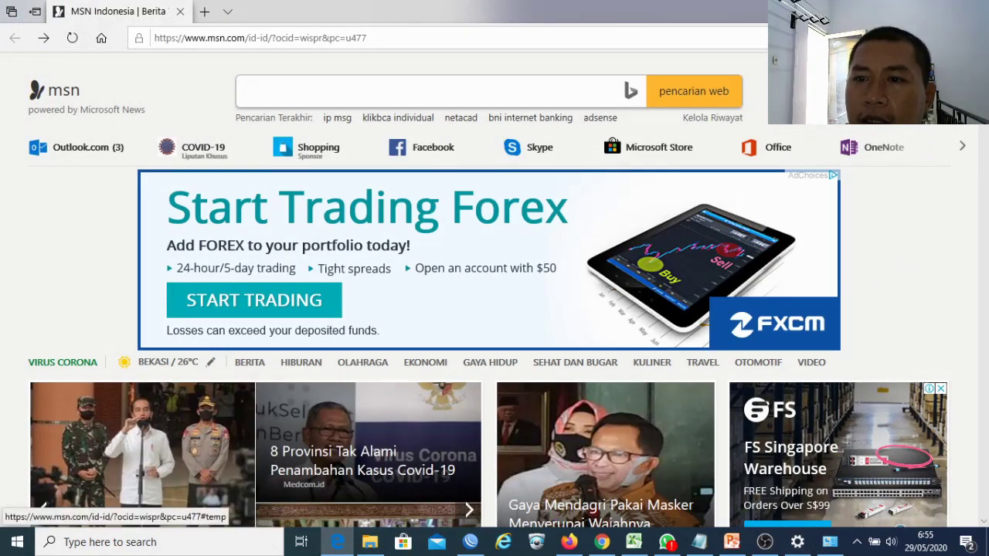
mouse_move(835, 546)
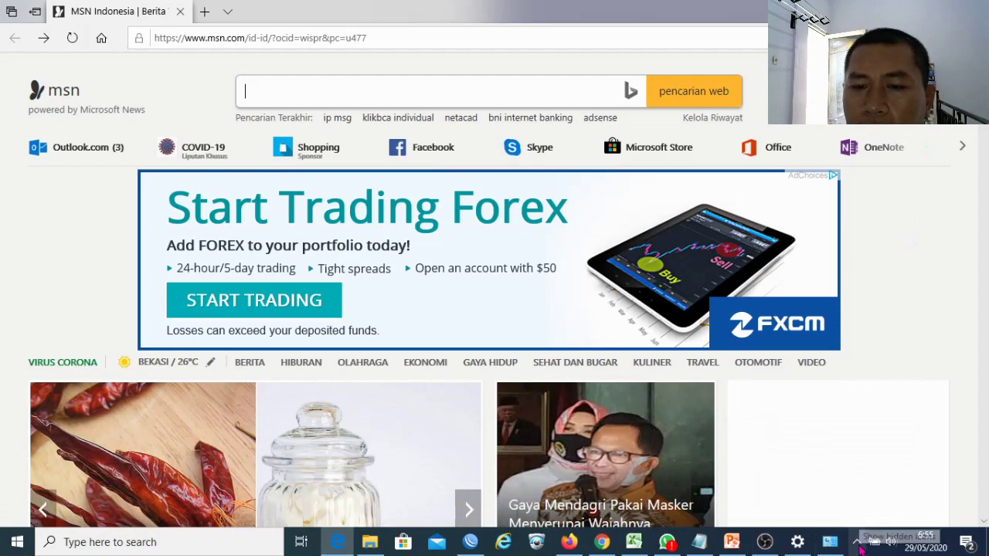
Step: Disconnect from MyHotspot, minimize WinBox, and reconnect so the eko.net LOGIN HOTSPOT portal appears
click(857, 541)
click(843, 513)
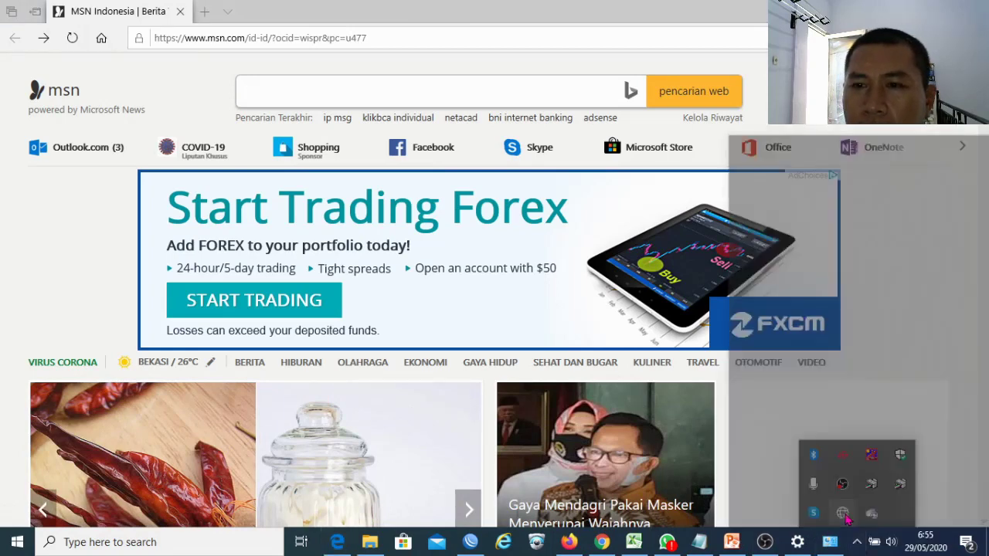
click(910, 202)
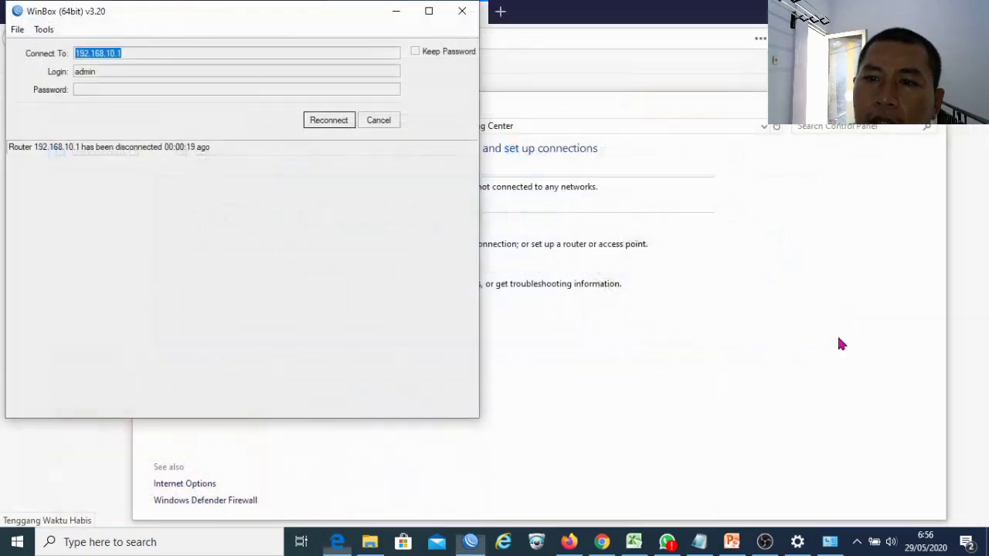
click(396, 11)
click(856, 541)
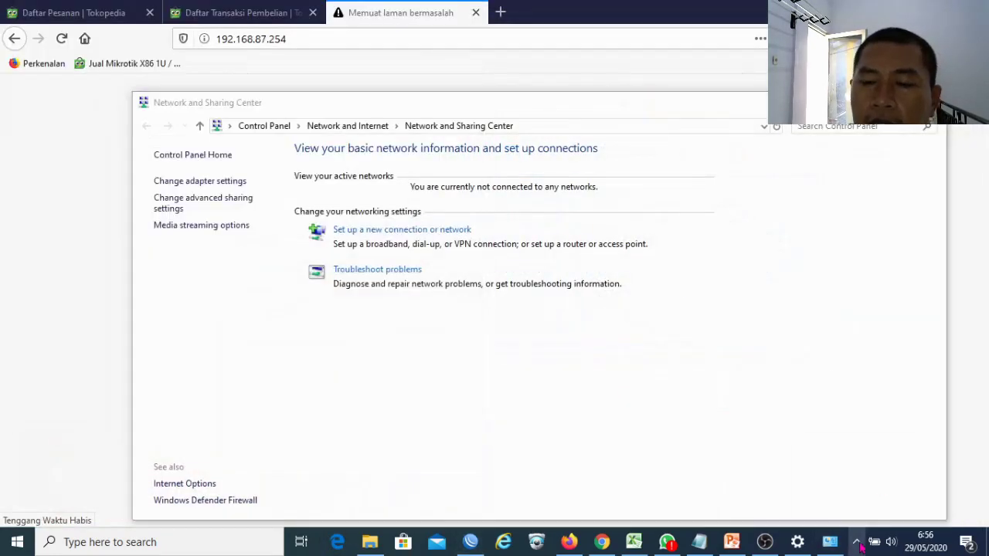
click(844, 515)
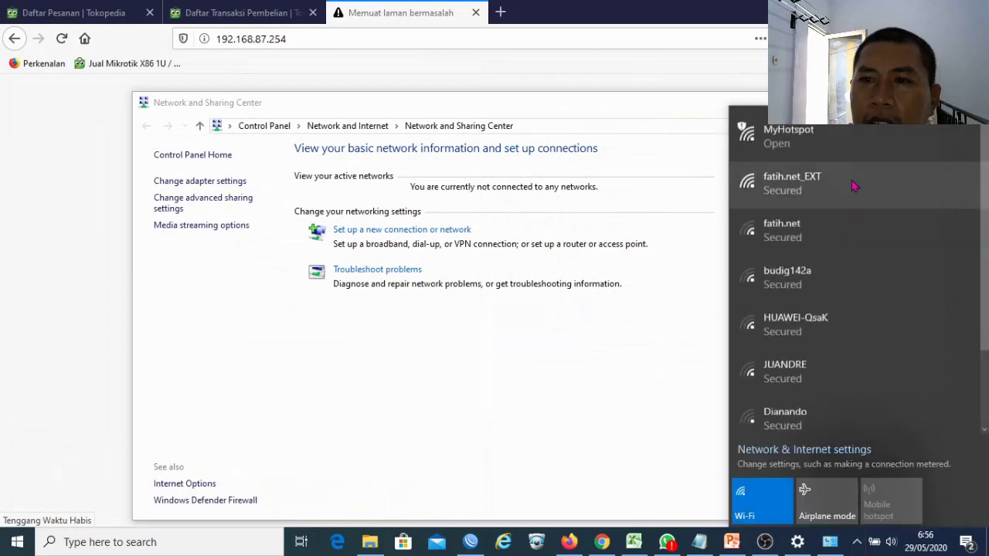
click(862, 146)
click(925, 235)
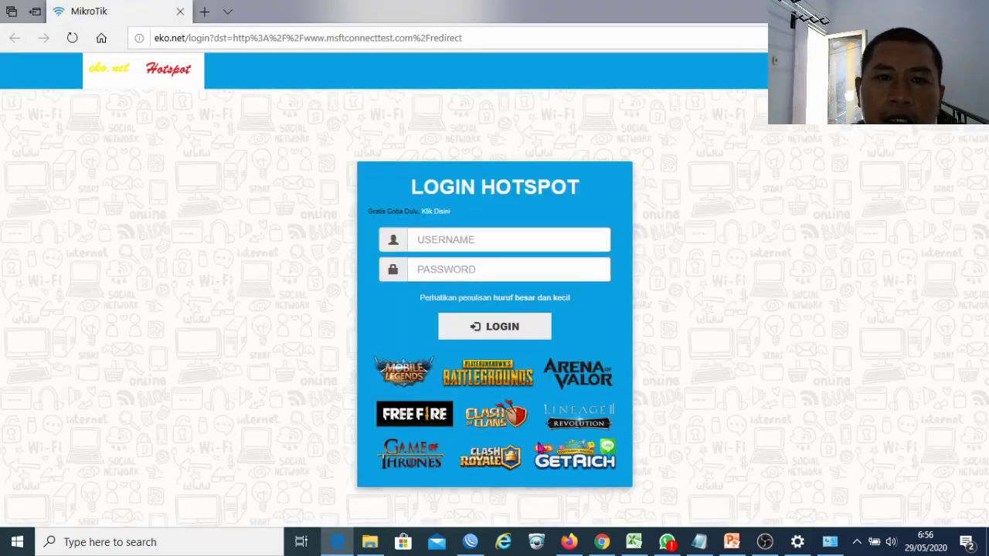
Step: Review the Wi-Fi connection's new address details, then close the status windows and Network and Sharing Center
click(457, 248)
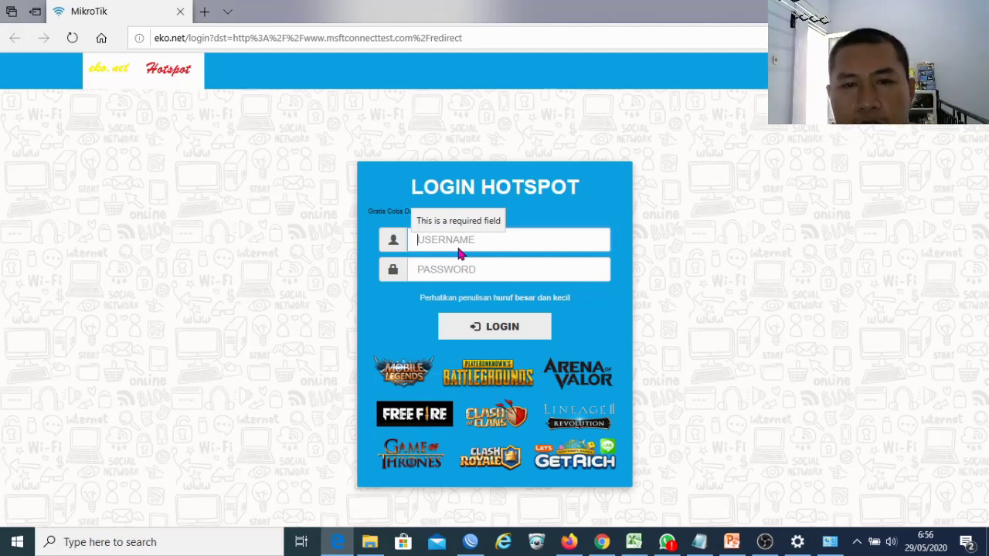
click(832, 543)
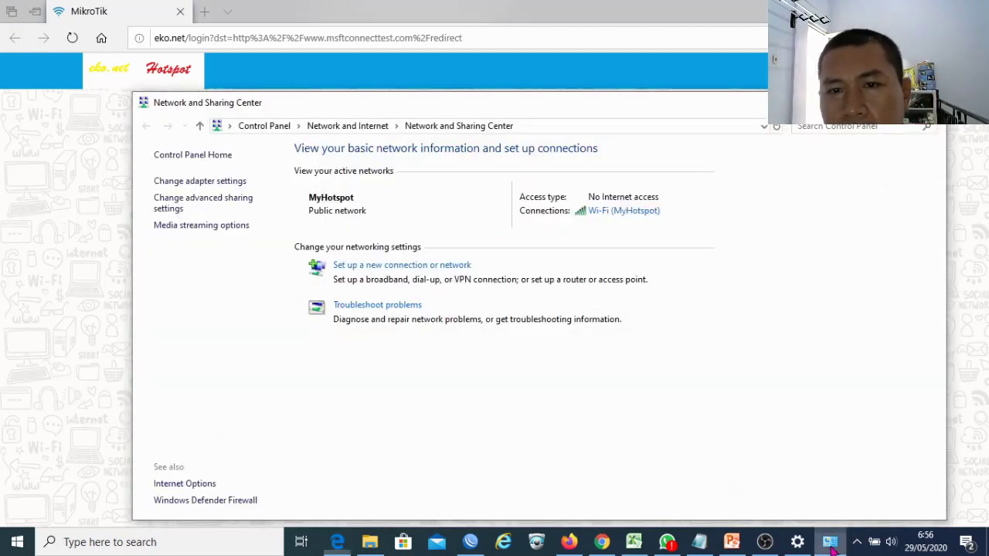
click(633, 217)
click(417, 289)
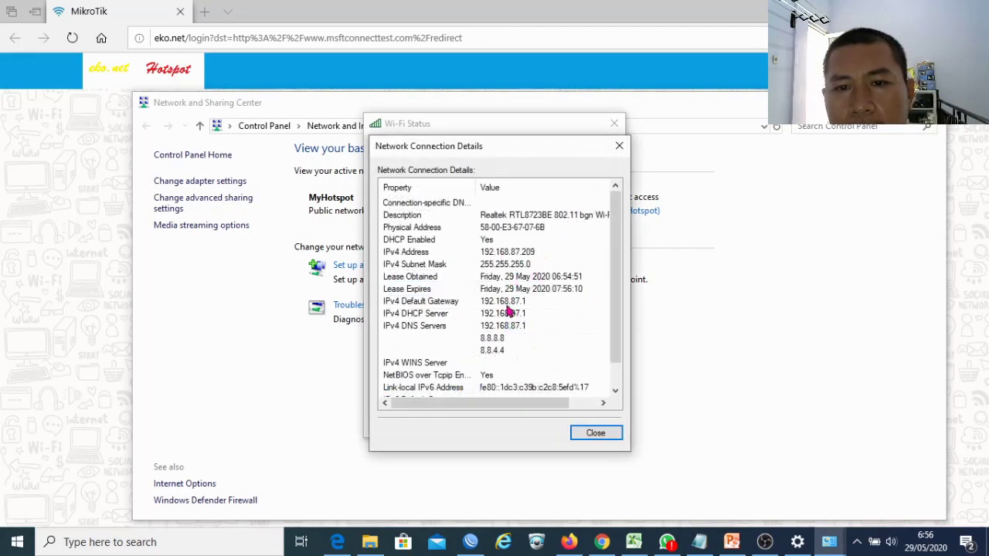
click(600, 436)
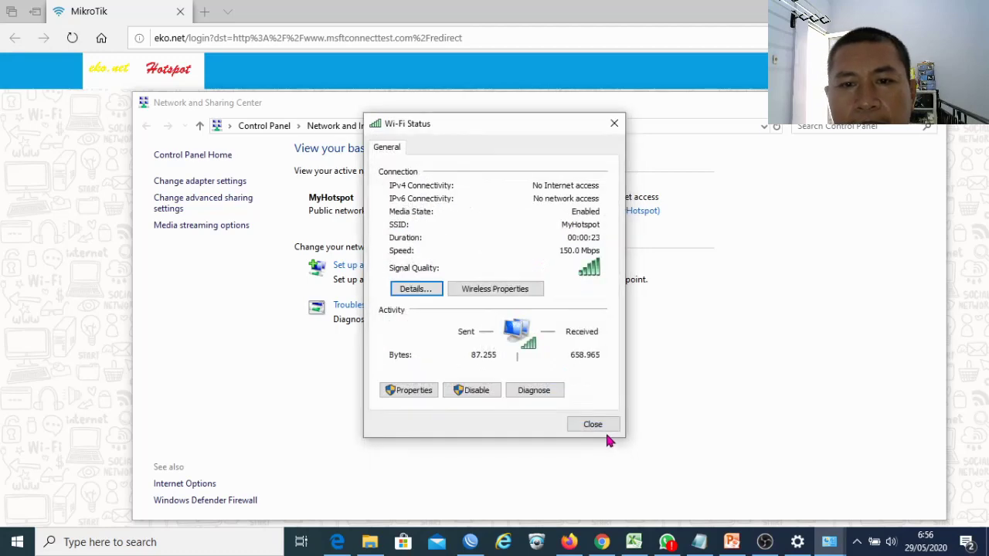
click(606, 430)
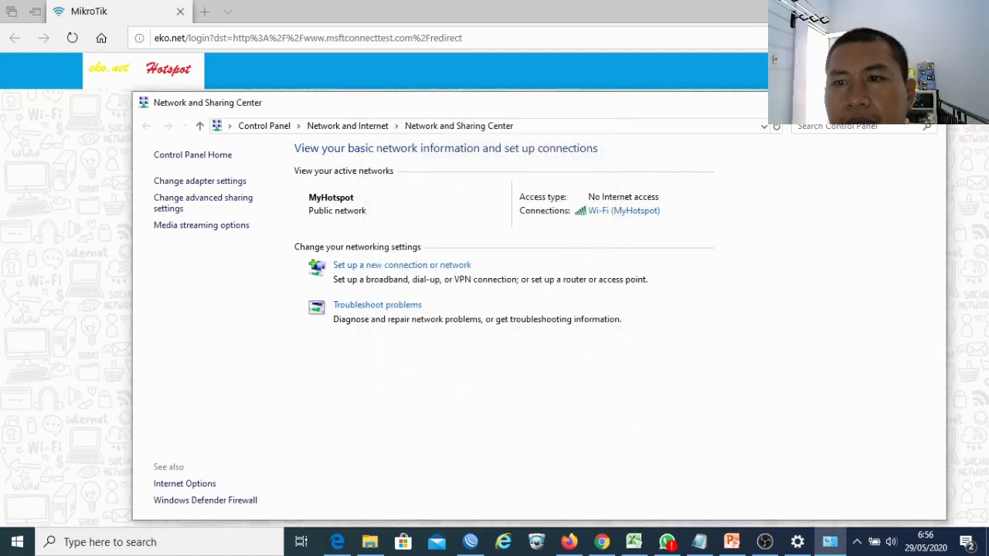
click(928, 102)
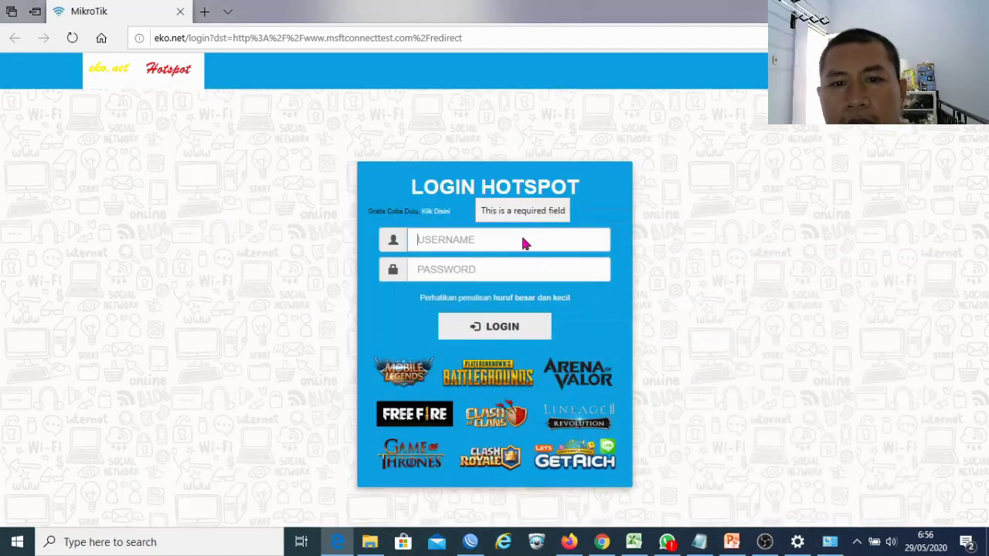
Step: Log in on the LOGIN HOTSPOT page with the admin username and its password
text(admin)
key(Tab)
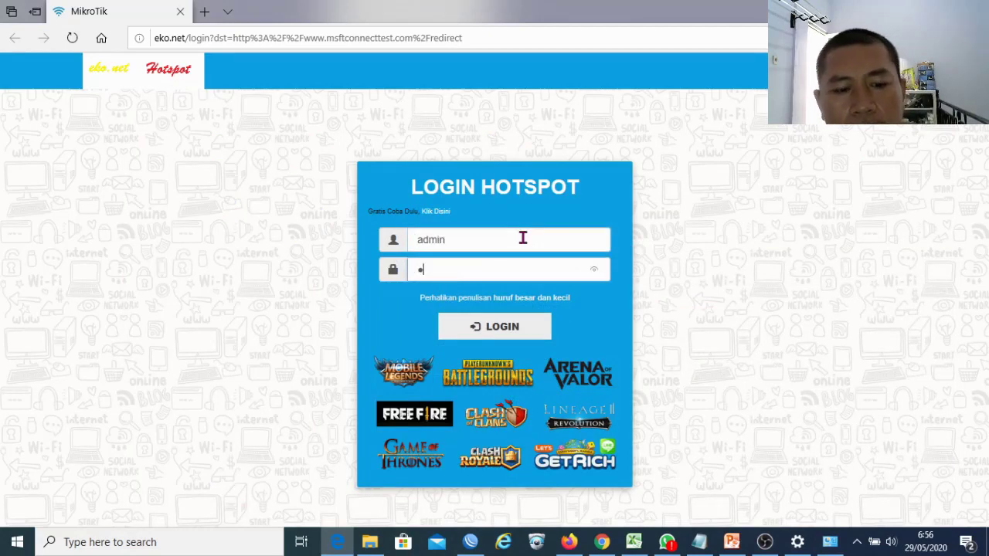
key(Return)
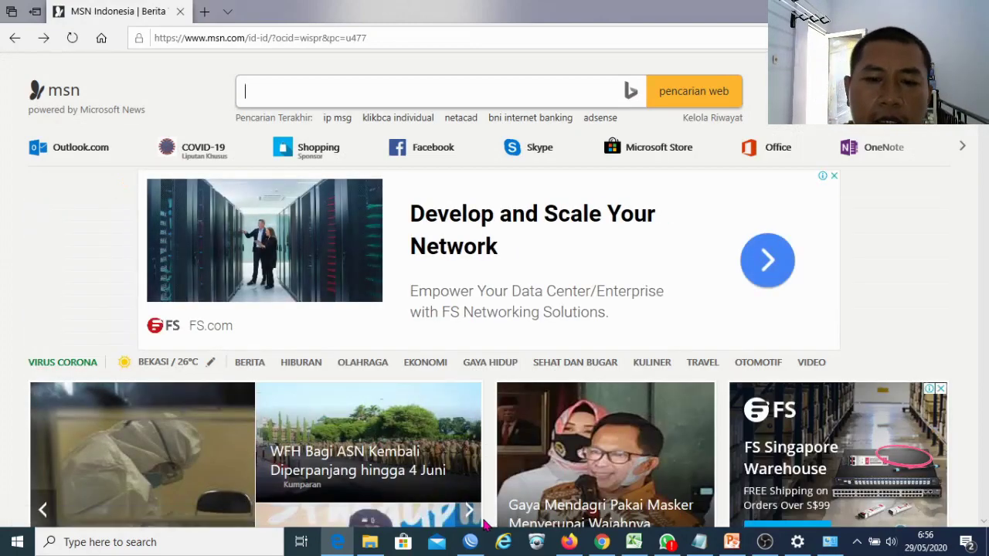
Step: Reconnect WinBox to the neighbor router at 192.168.87.1
mouse_move(479, 545)
click(485, 507)
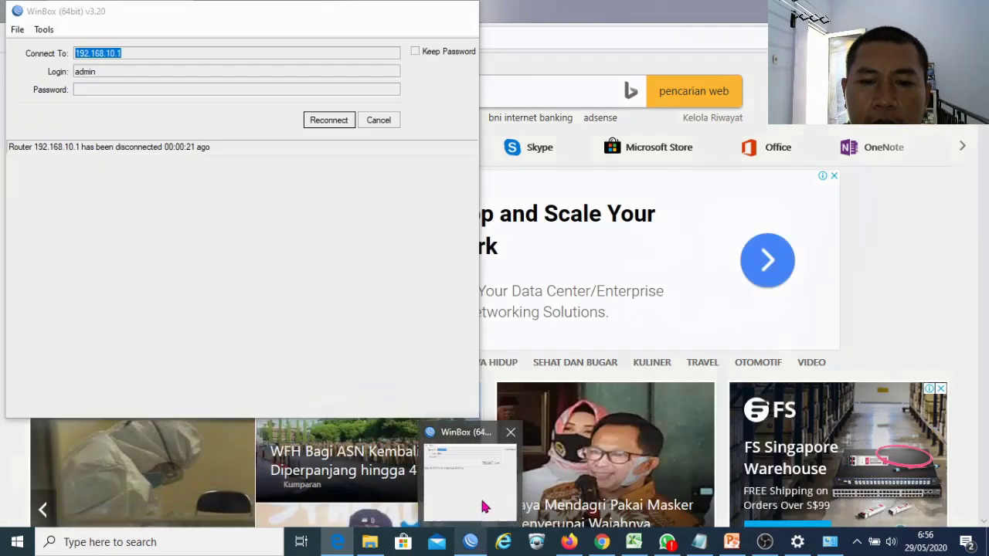
click(484, 507)
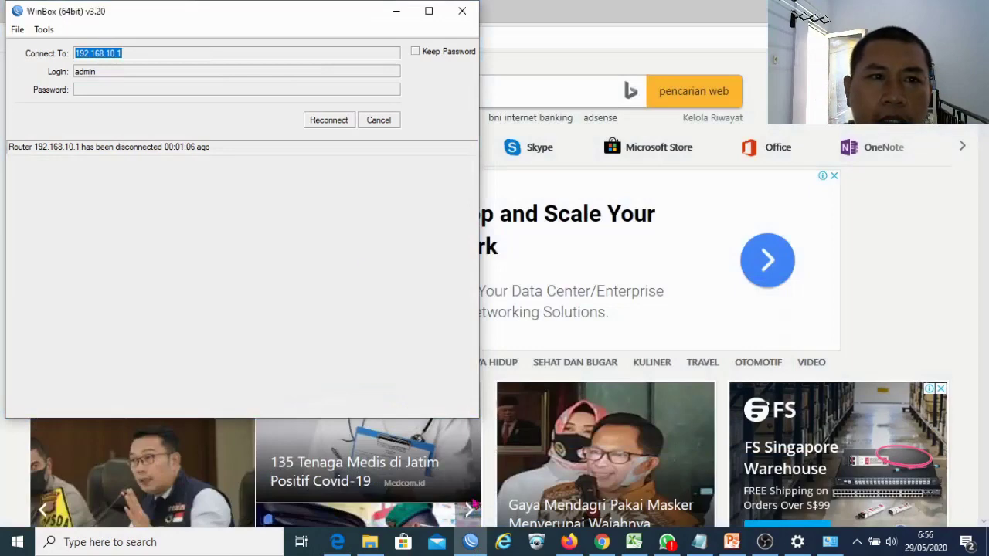
click(377, 118)
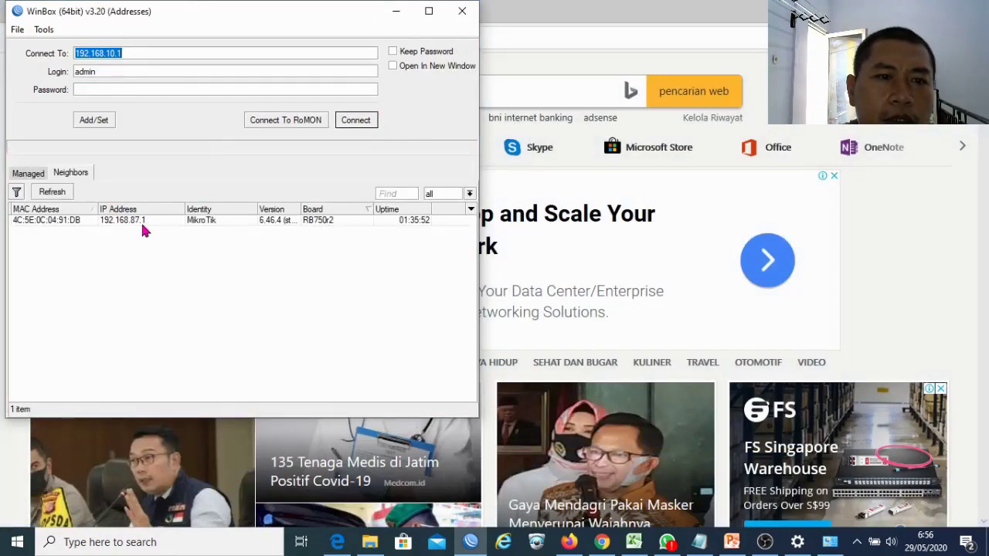
click(143, 222)
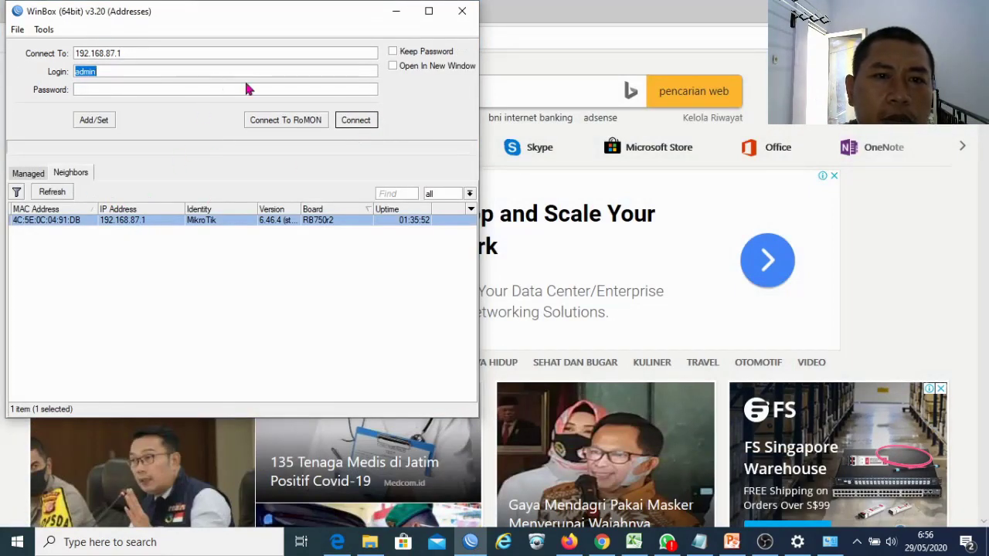
click(356, 122)
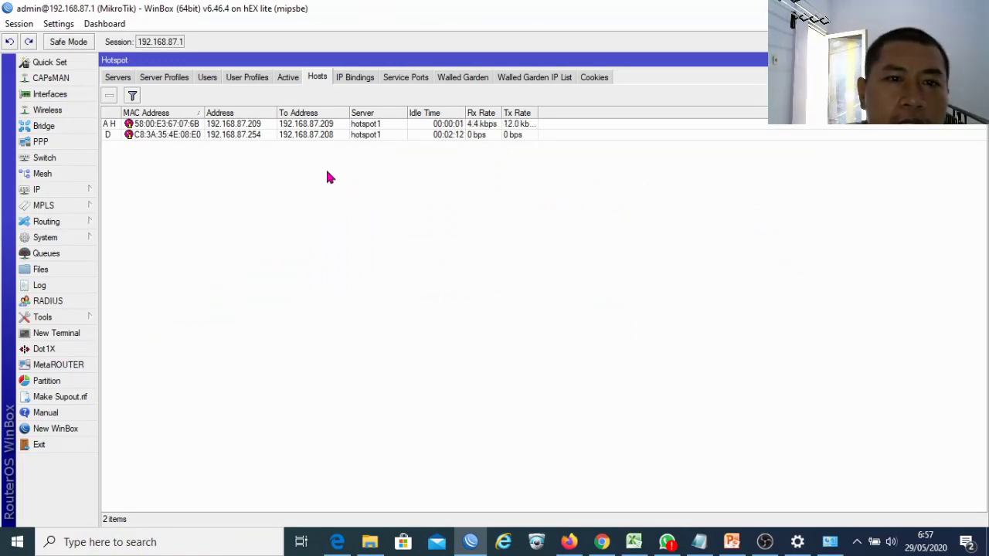
click(248, 136)
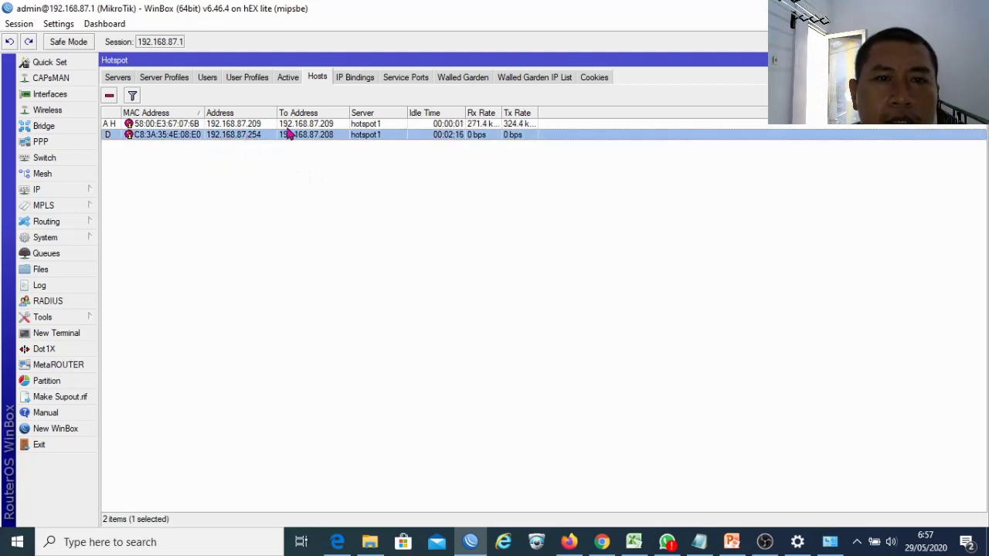
click(981, 60)
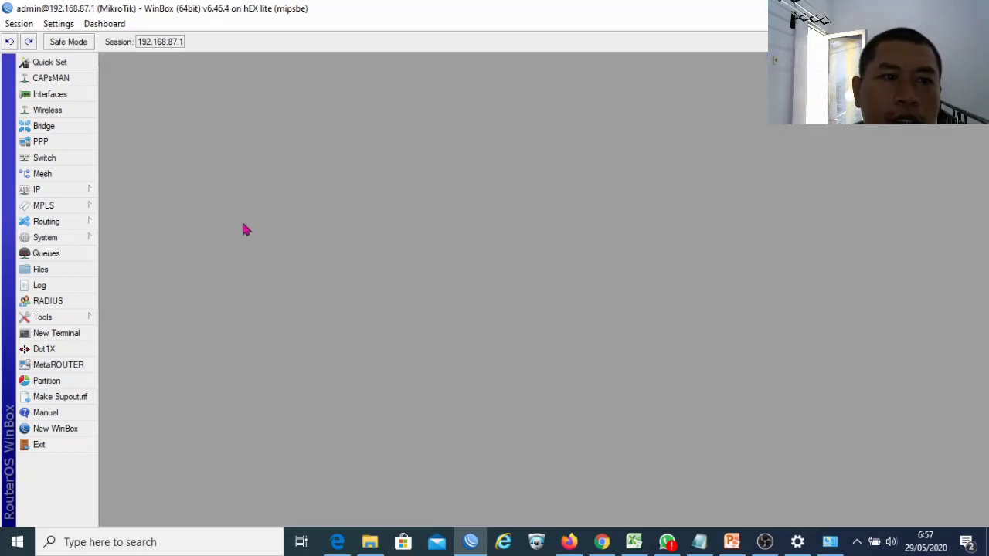
click(95, 188)
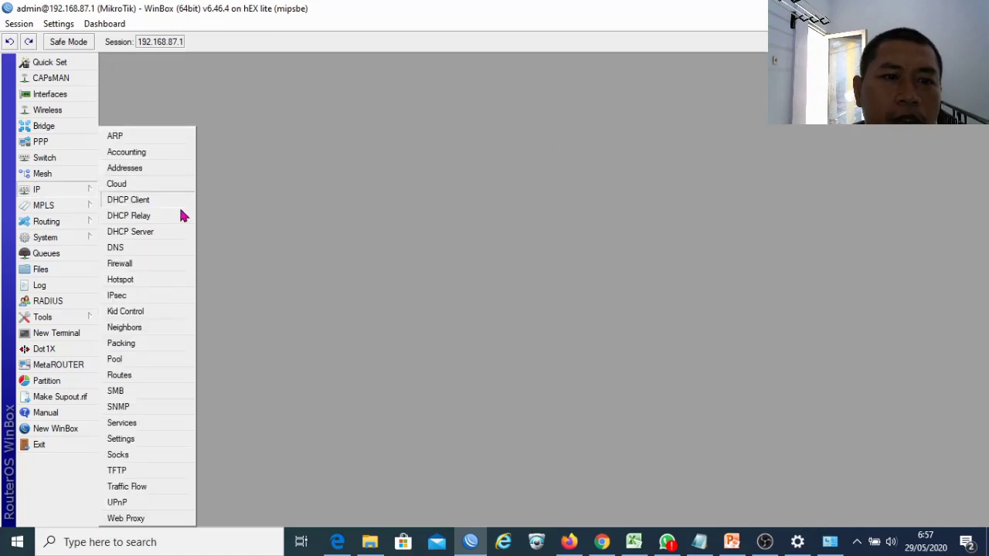
click(155, 281)
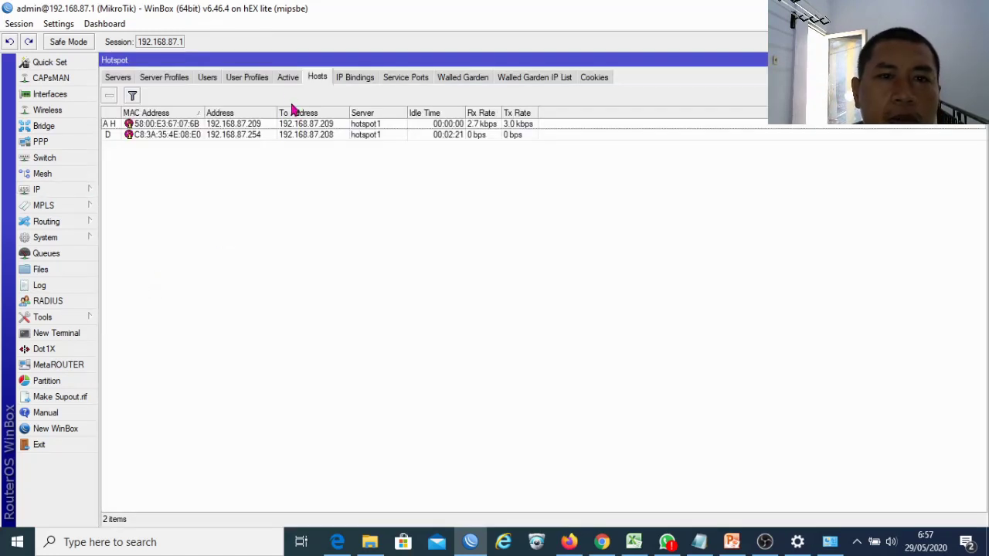
click(288, 79)
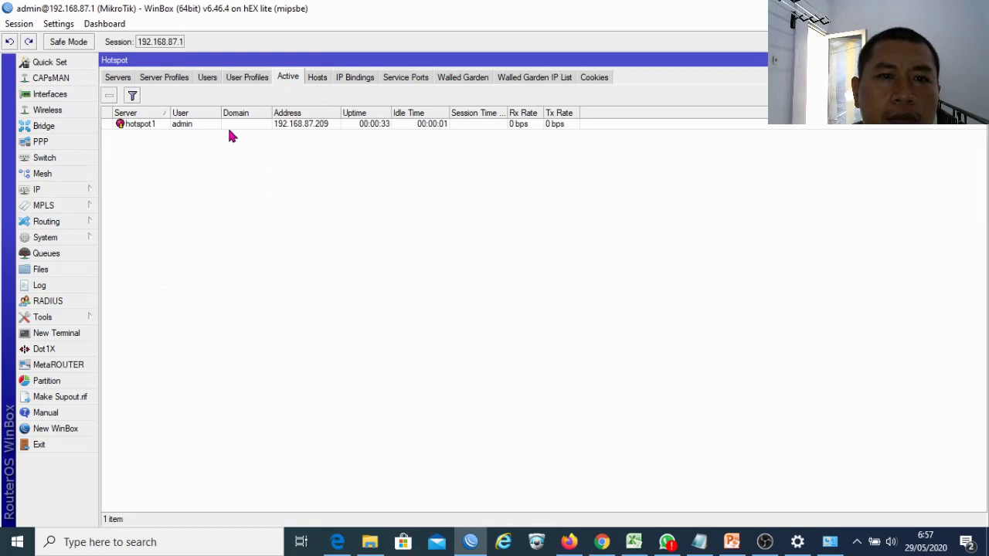
click(315, 81)
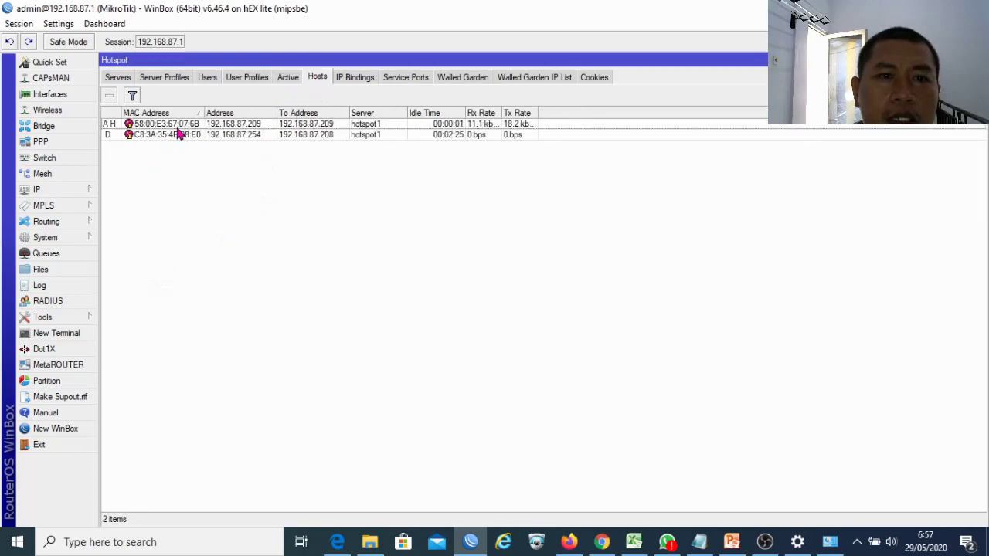
click(171, 136)
click(284, 228)
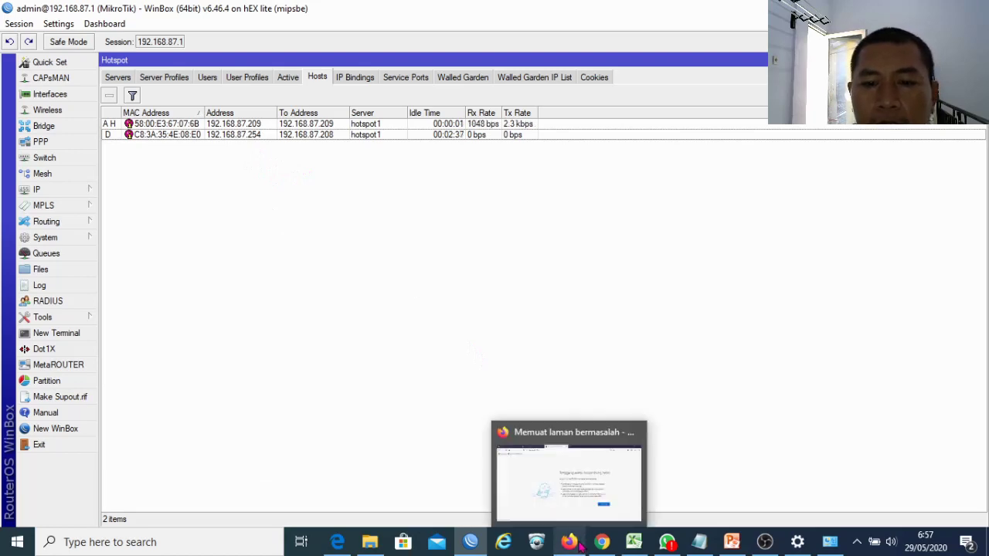
Step: Retry 192.168.87.254 in Firefox, which times out again, then return to WinBox
click(569, 542)
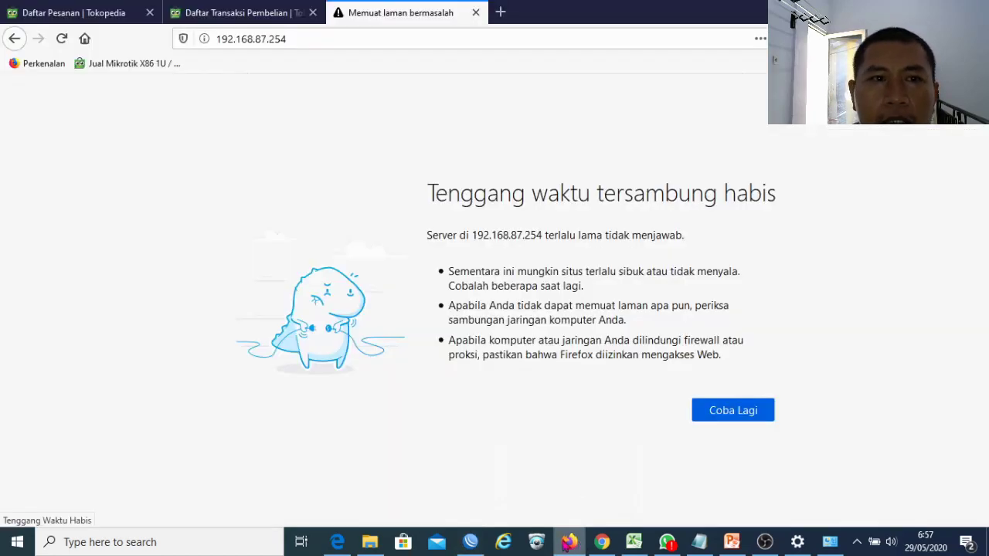
click(306, 44)
key(Return)
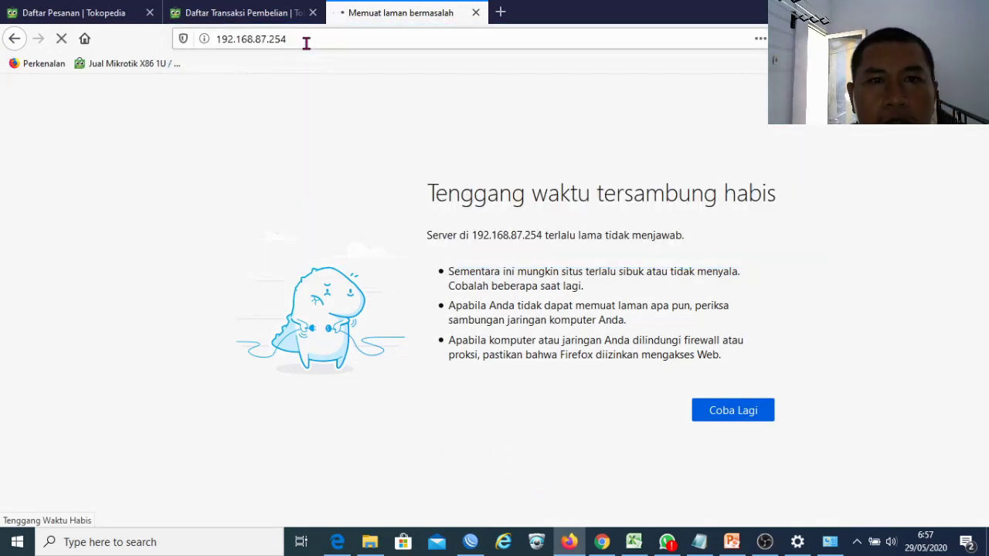
click(306, 44)
click(306, 44)
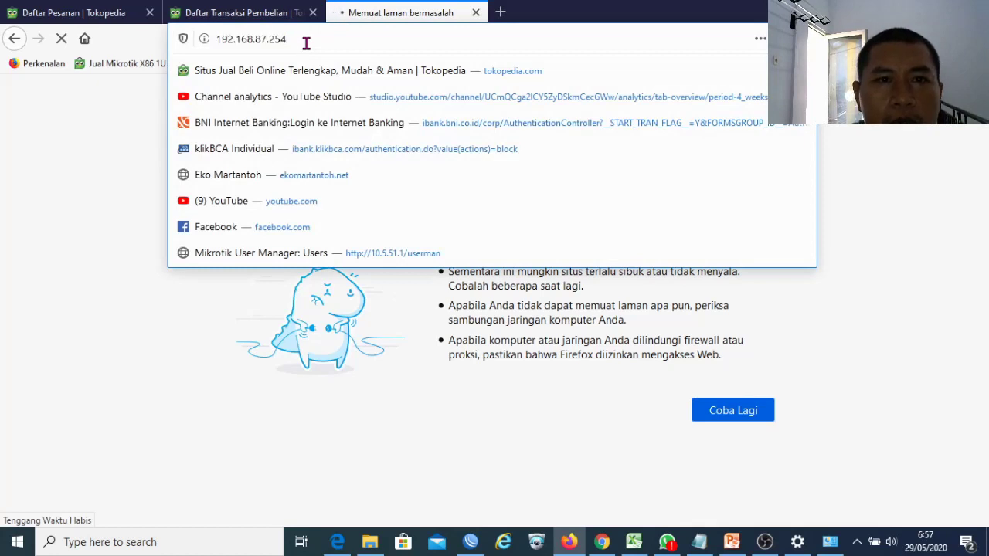
key(Return)
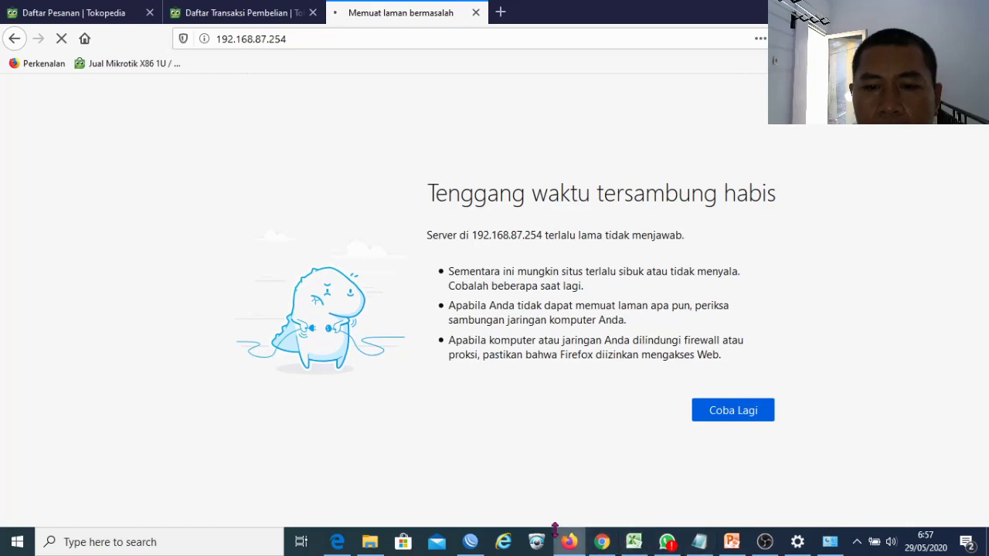
click(472, 542)
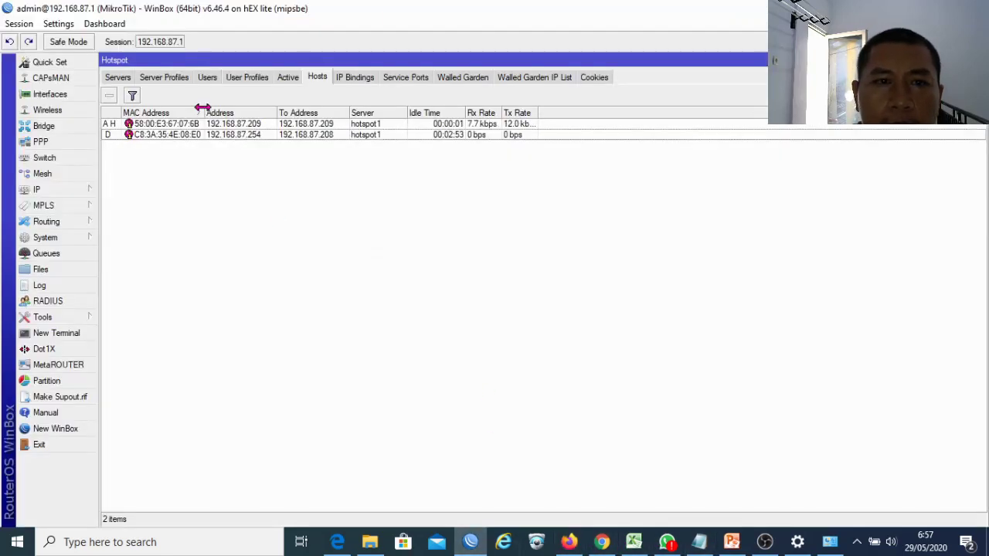
Step: Make an IP binding from the Tenda host with empty addresses, server all, type bypassed
click(207, 139)
right_click(207, 140)
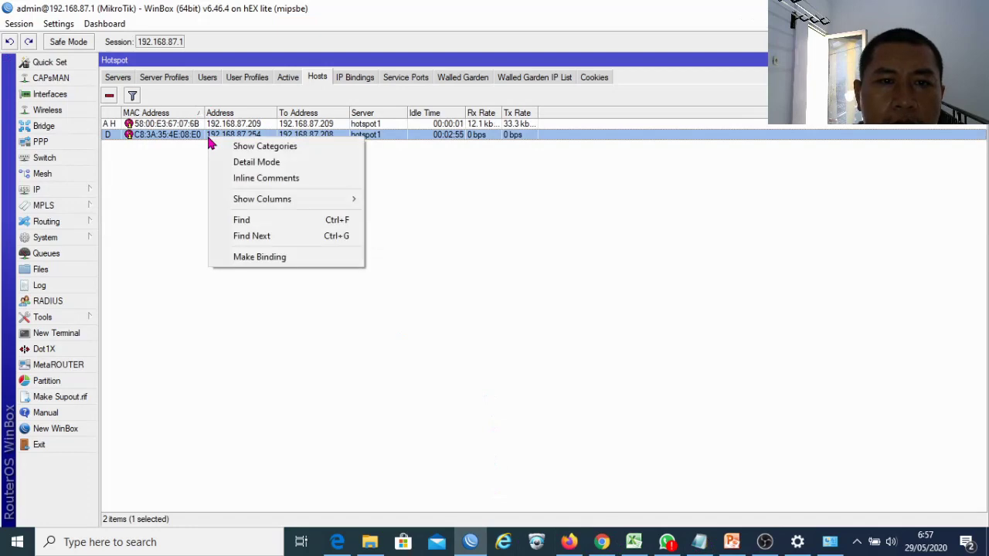
click(277, 257)
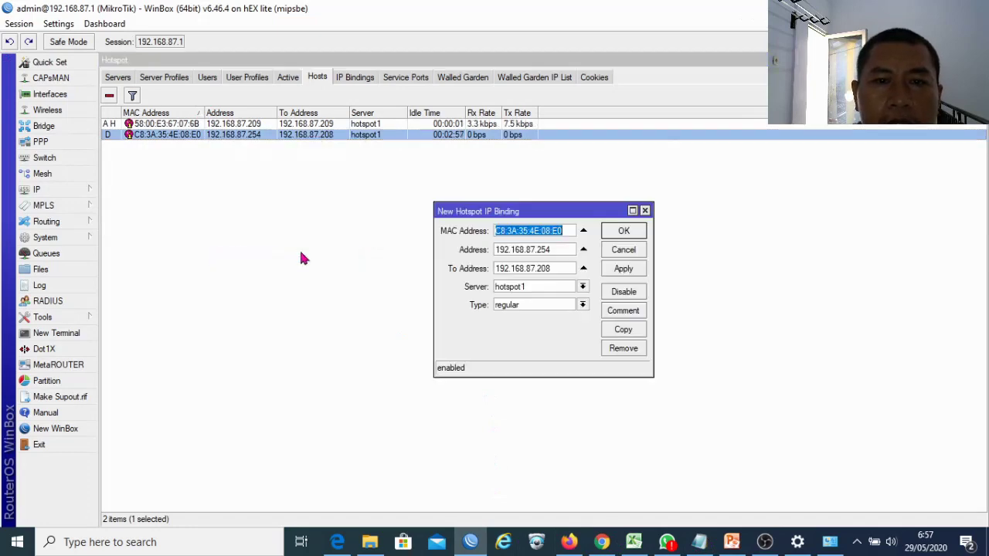
click(584, 251)
click(583, 268)
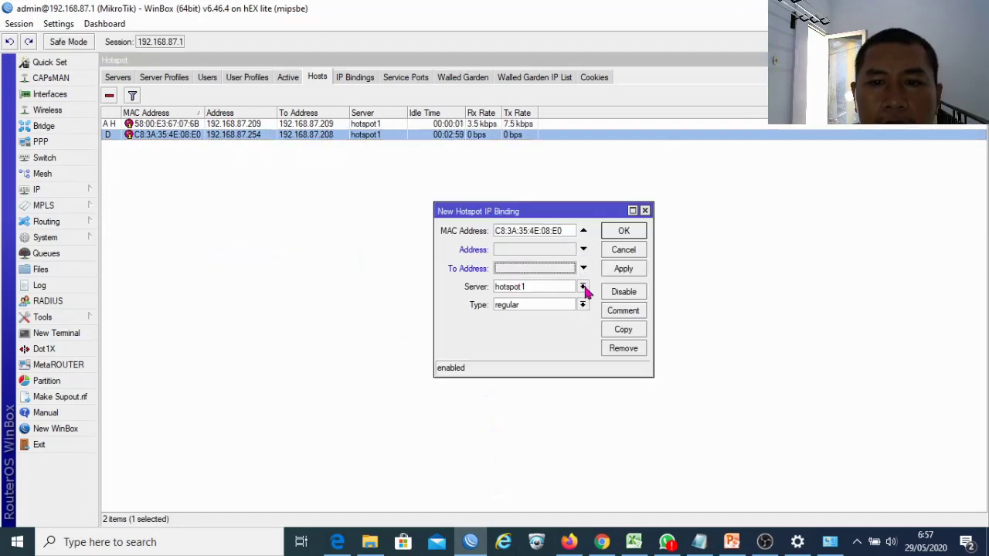
click(583, 287)
click(564, 297)
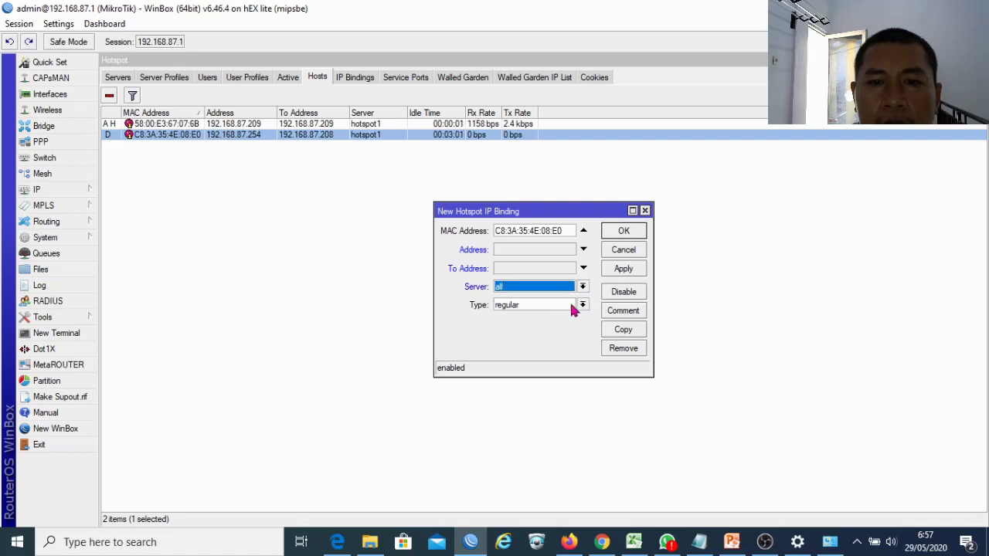
click(583, 305)
click(557, 316)
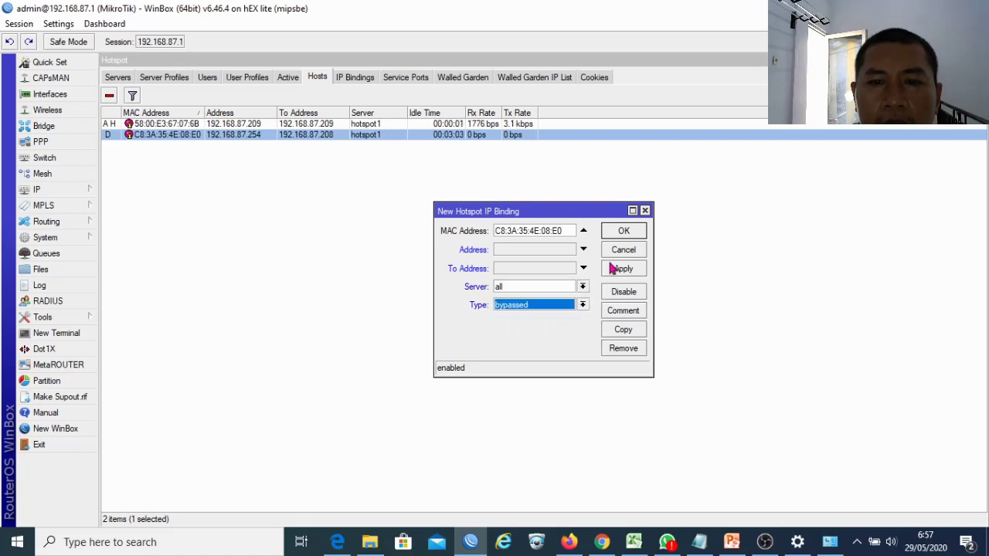
click(622, 272)
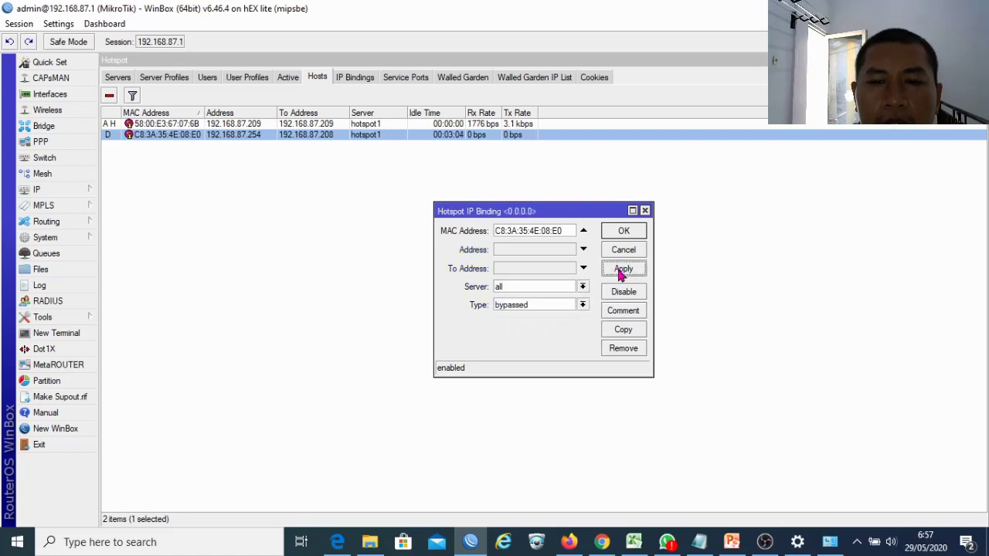
Step: Comment the binding 'AP-Hotspot', save it, and check it in the IP Bindings list
click(626, 310)
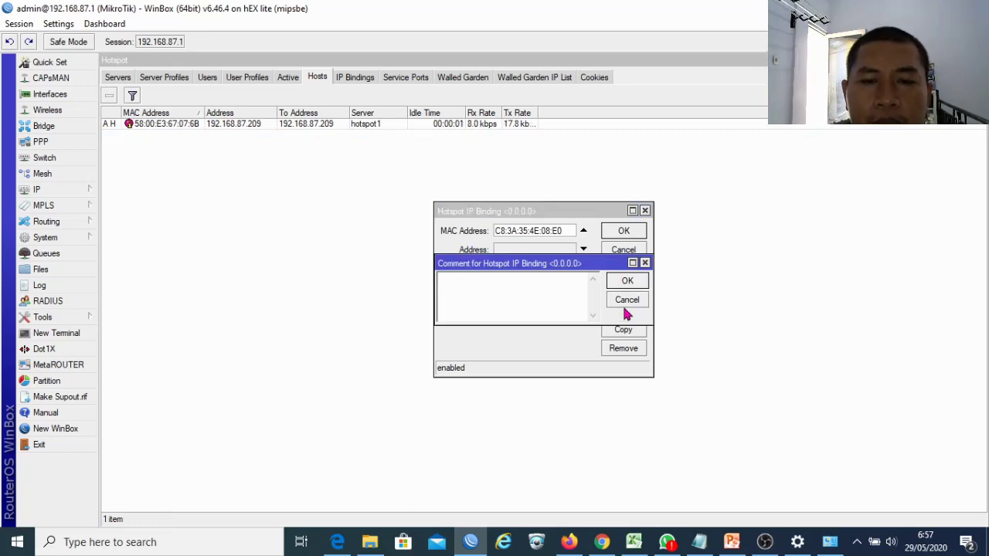
text(AP-Ho)
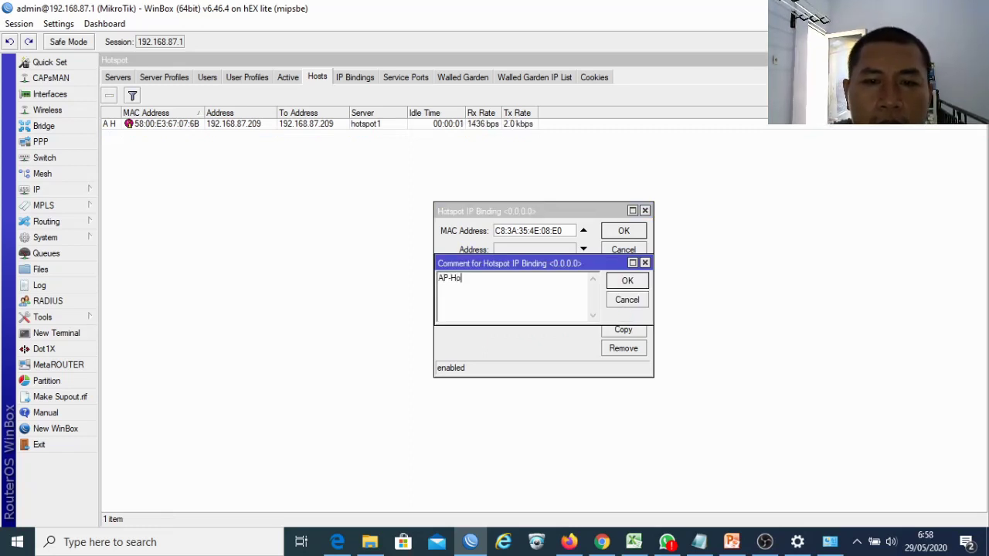
text(tspot)
key(Return)
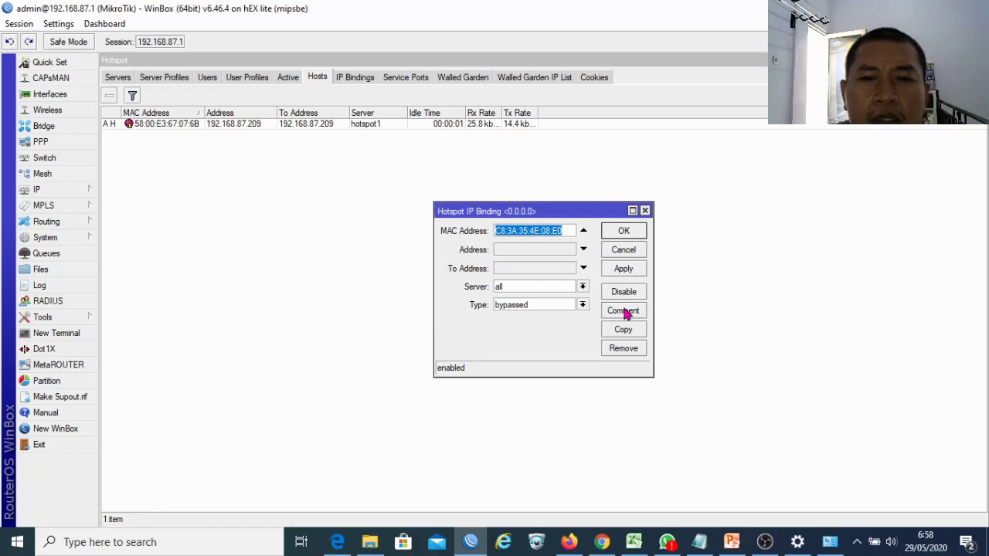
click(624, 231)
click(360, 78)
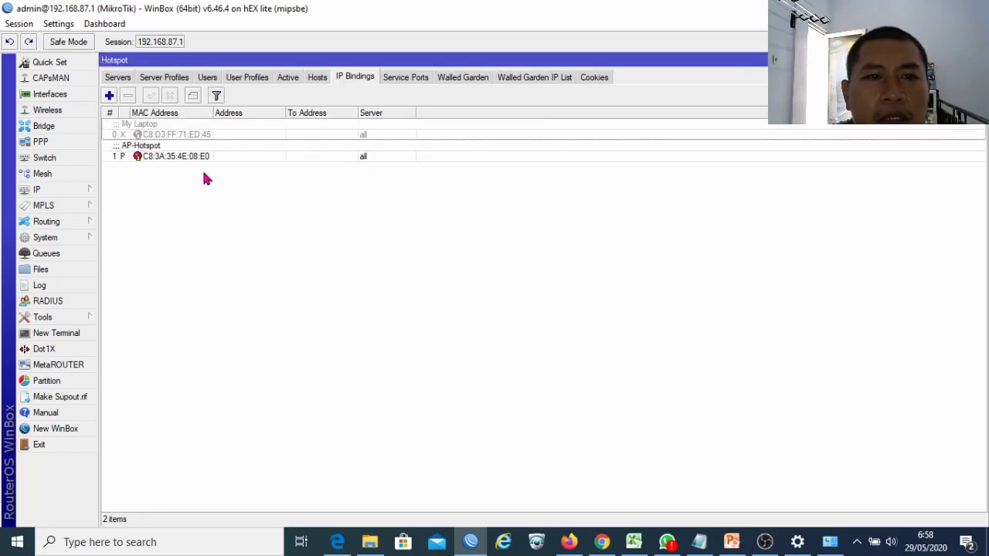
click(189, 158)
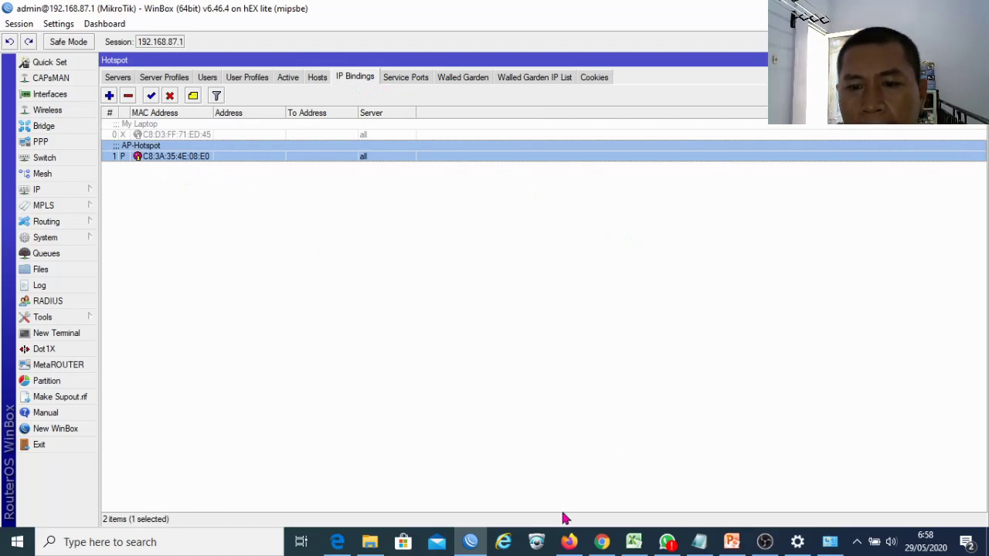
Step: Reload 192.168.87.254 in Firefox, which still times out
click(570, 544)
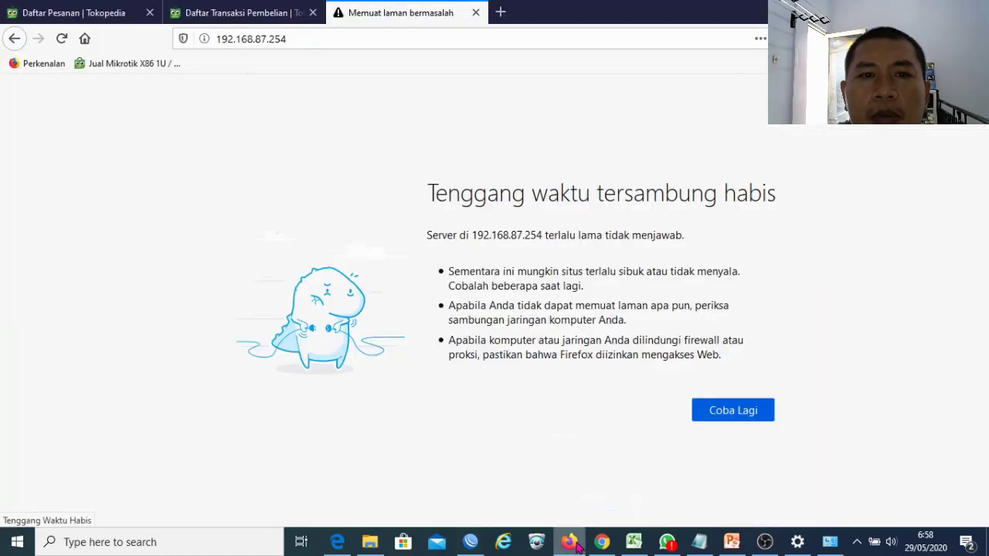
click(317, 38)
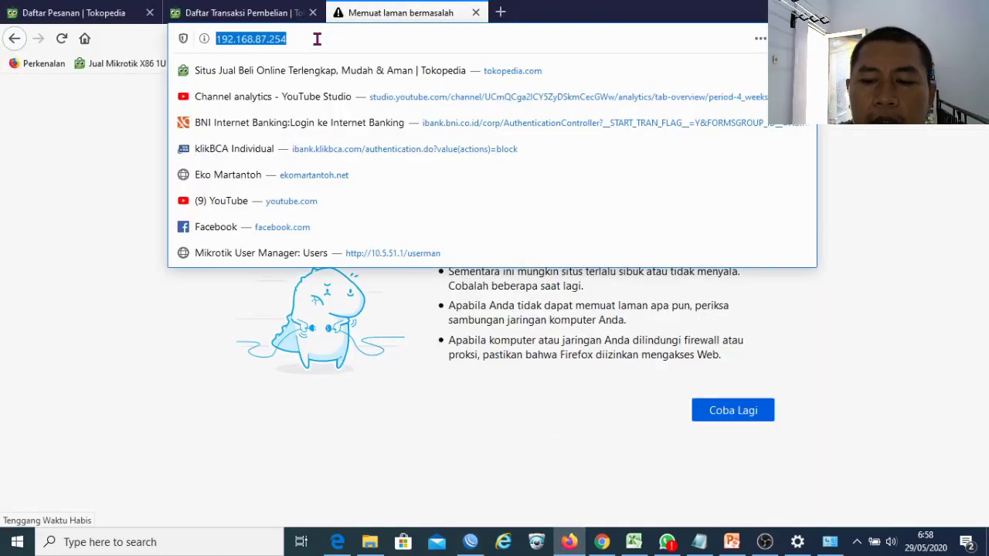
key(Return)
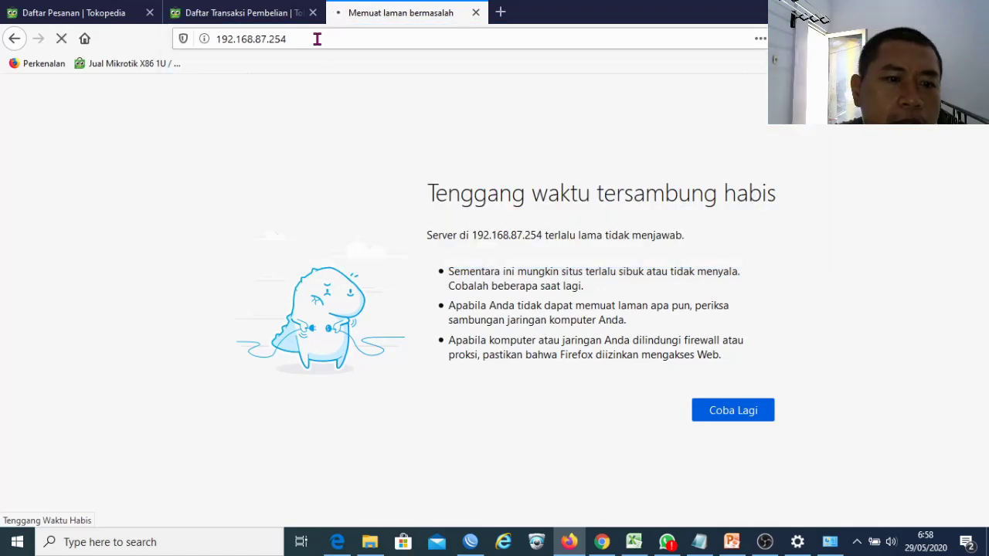
Step: Return to WinBox and open a new RouterOS terminal session
click(227, 541)
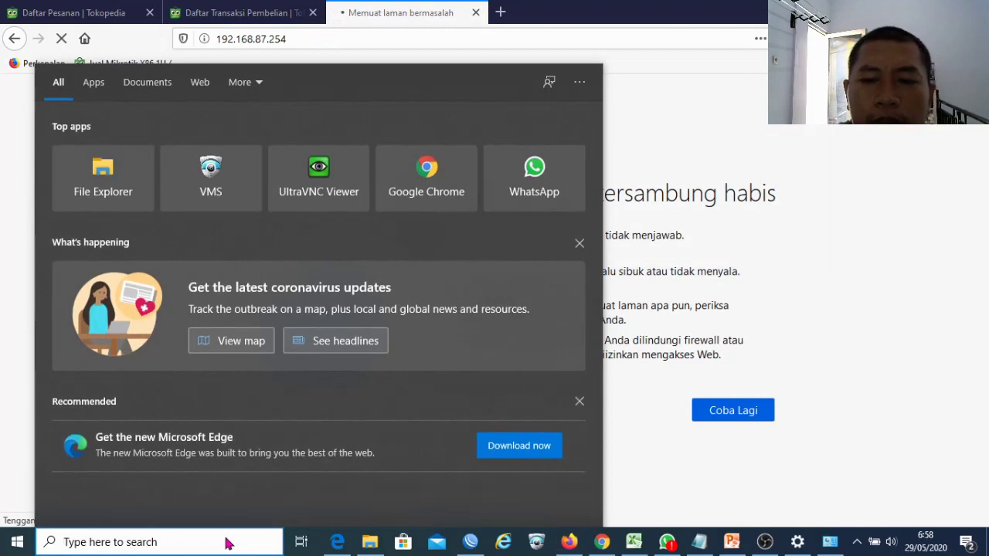
click(470, 541)
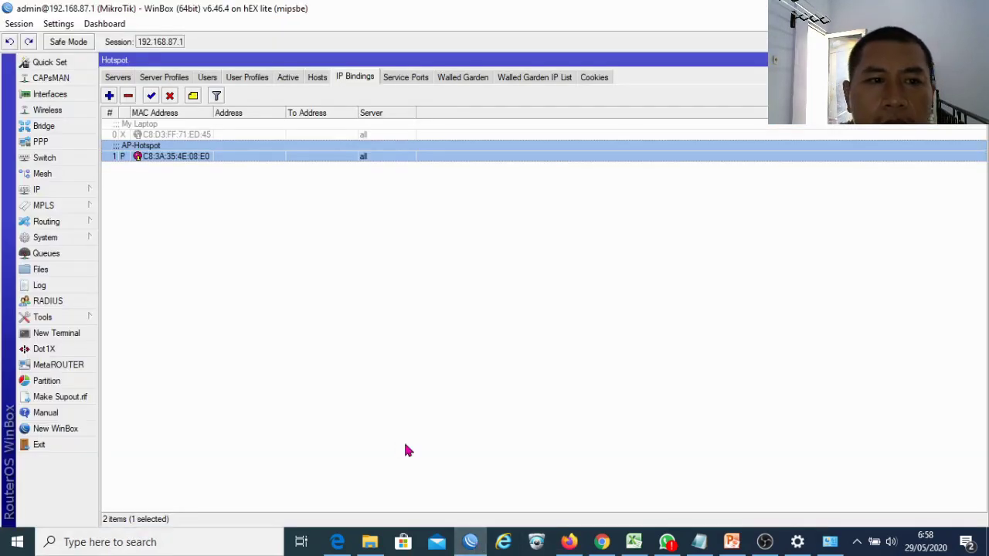
click(85, 335)
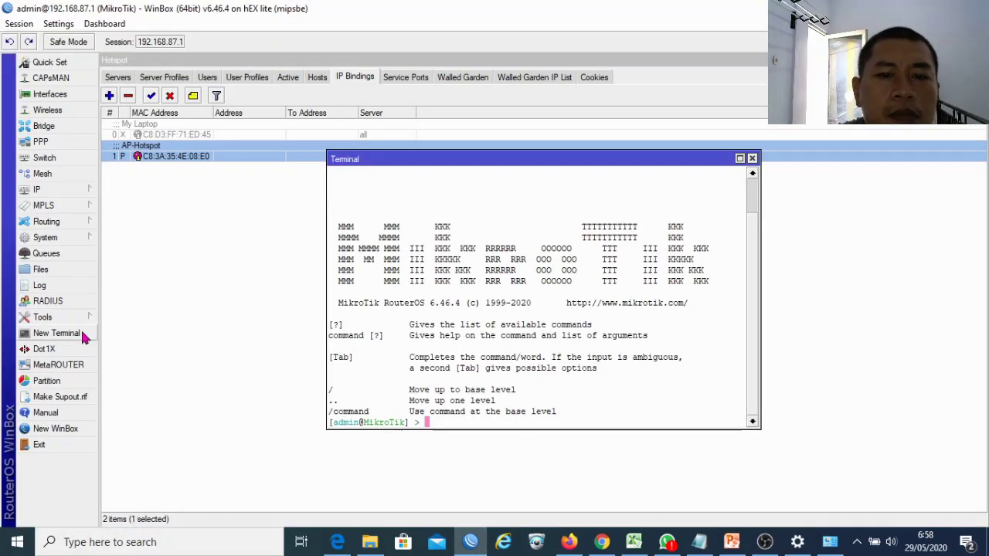
Step: Ping 192.168.87.254 from the WinBox terminal and confirm it now replies
text(ping )
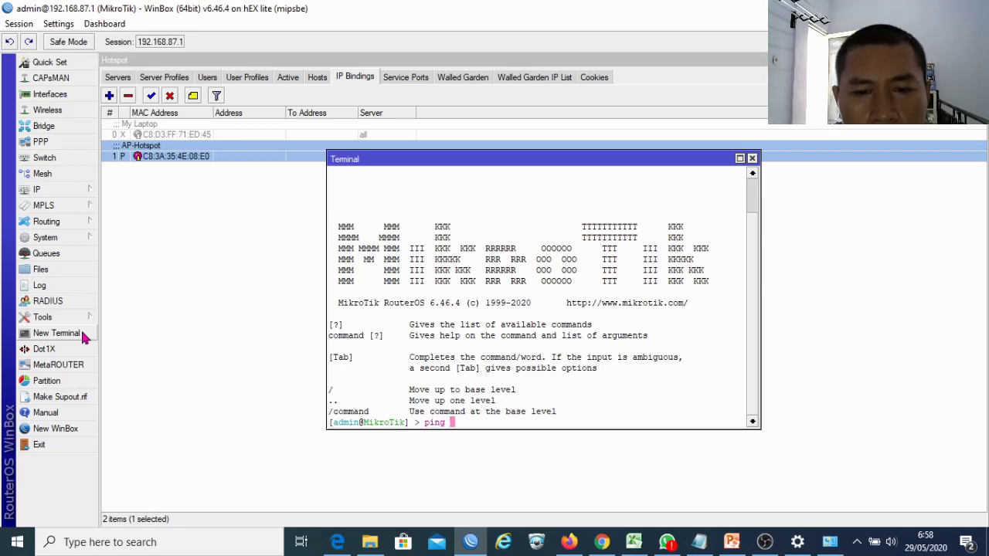
text(192.16)
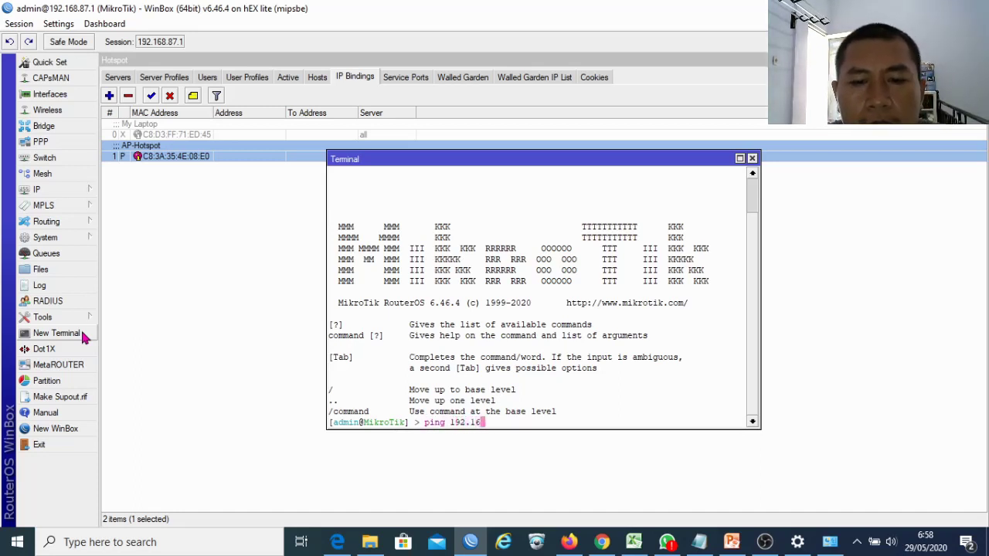
text(8.87.)
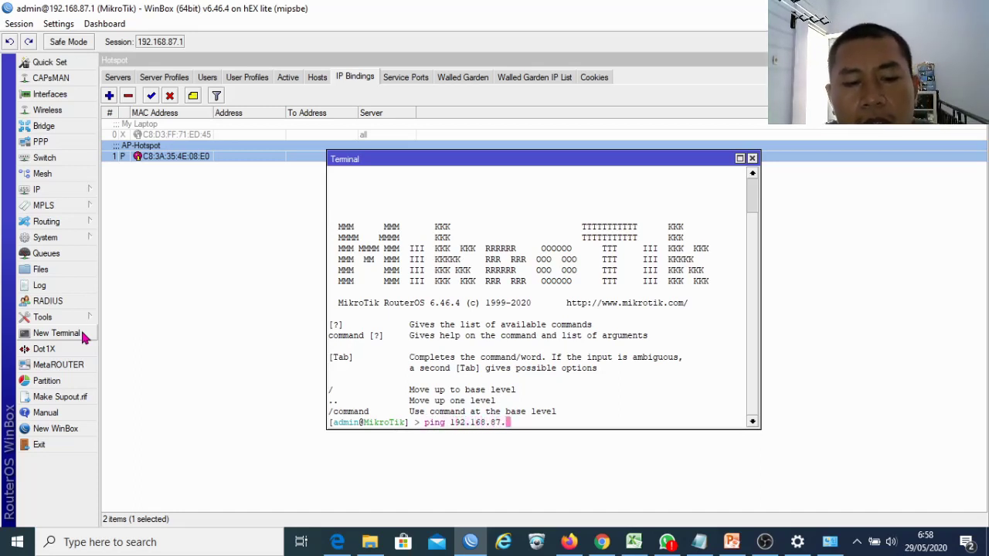
text(254)
key(Return)
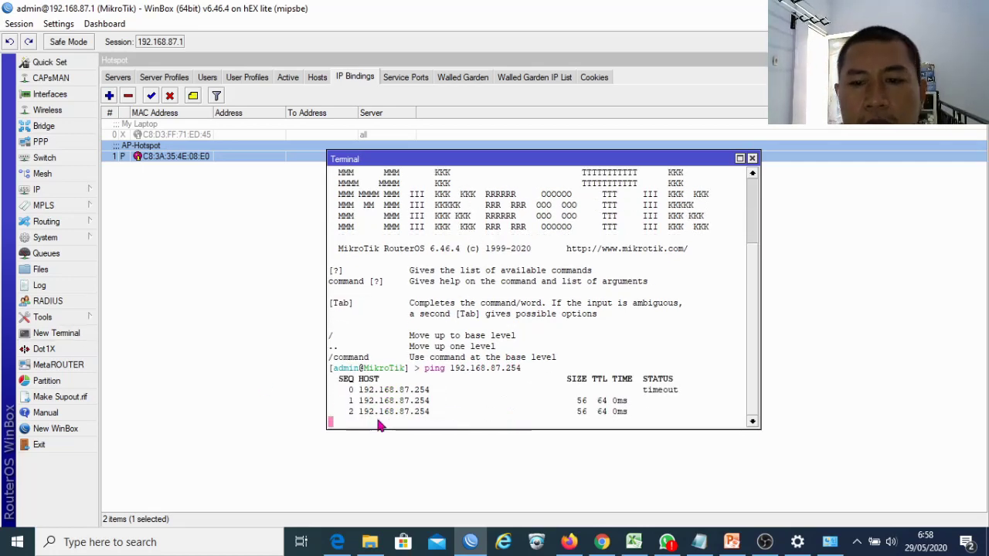
Step: Reload the Tenda admin page at 192.168.87.254 in Firefox
click(570, 539)
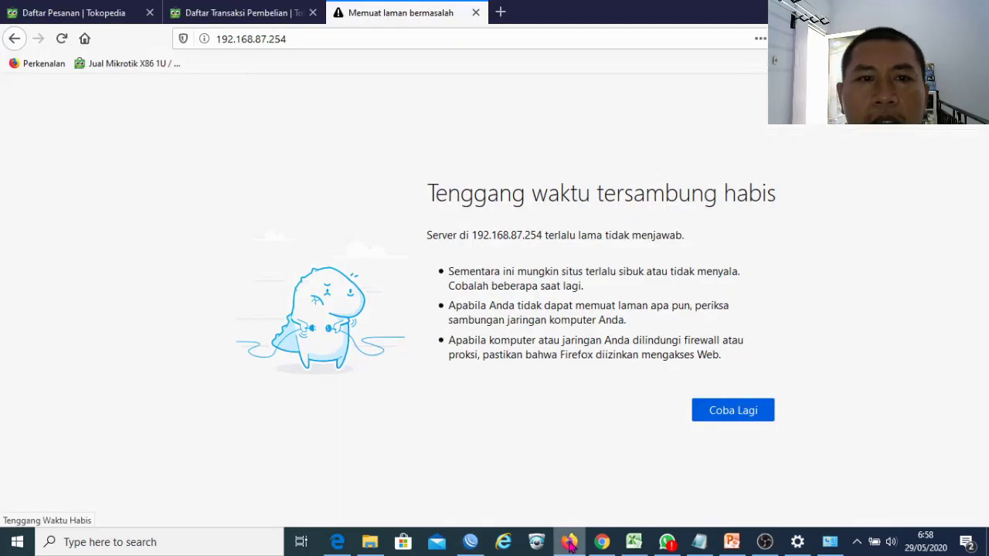
click(331, 38)
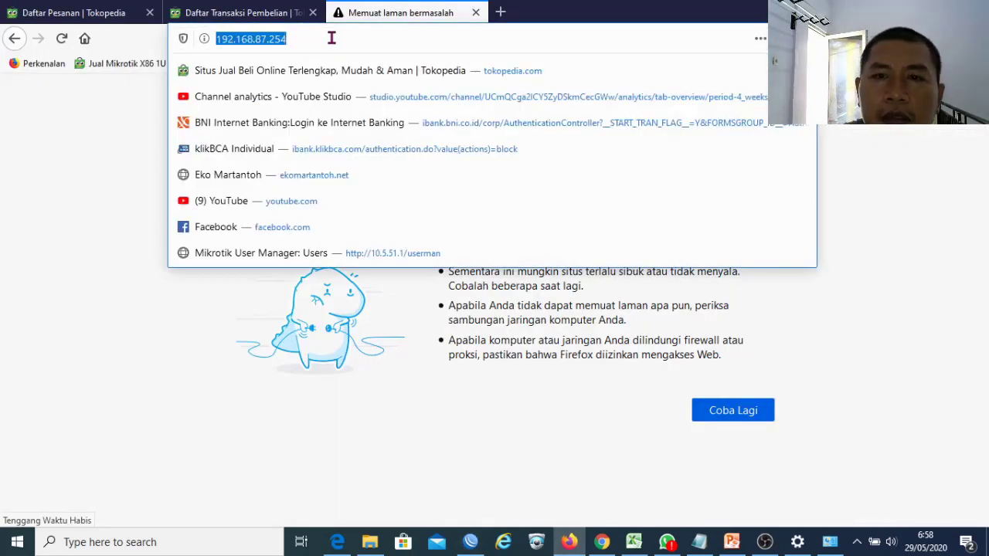
key(Return)
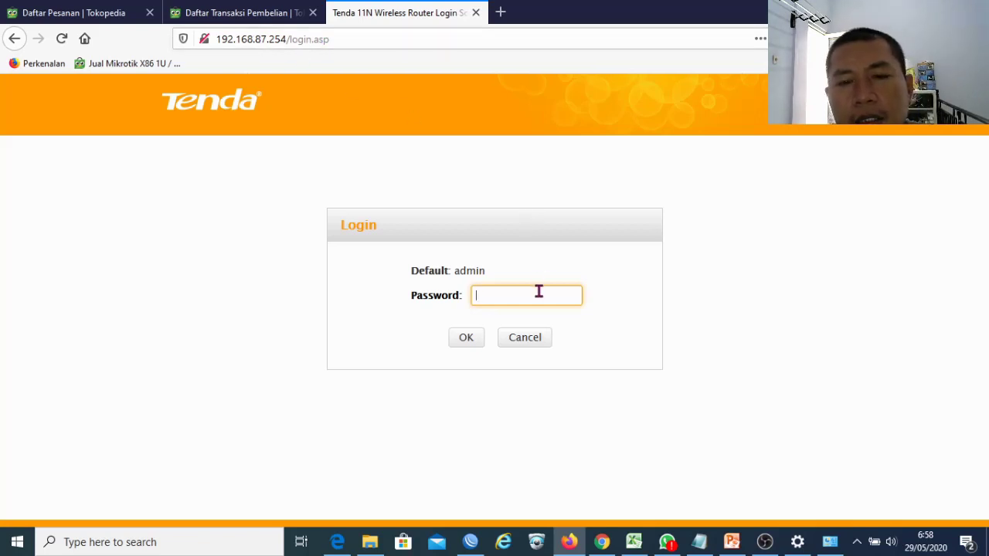
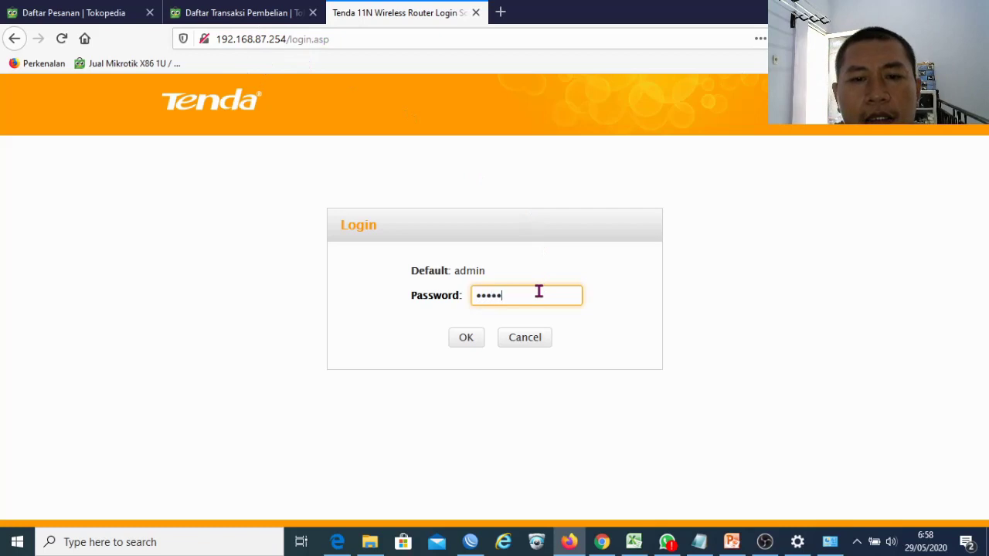
Step: Log in with the admin password and open the Advanced WAN Status page
key(Return)
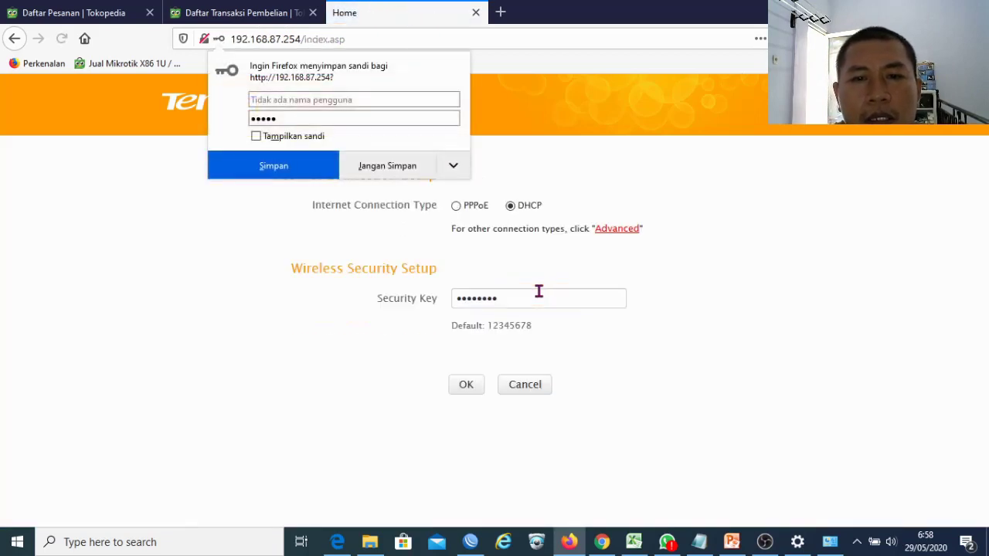
click(617, 230)
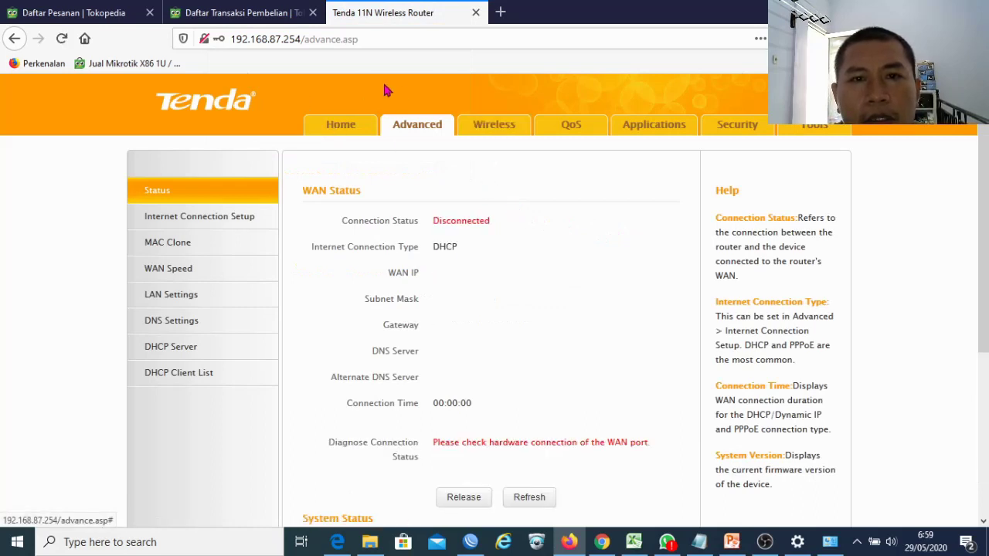
Step: Review the Tenda wireless basic settings, then the DHCP Server settings
click(482, 137)
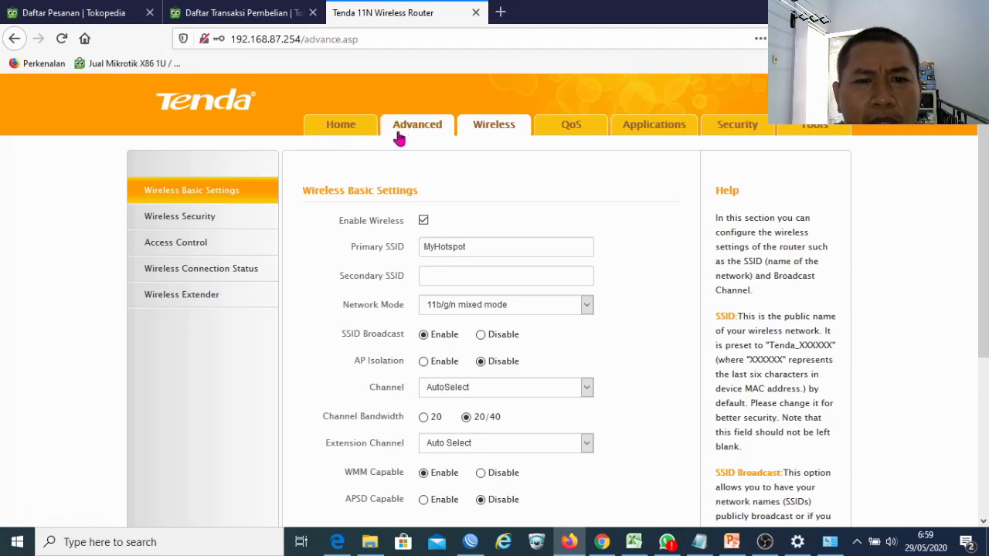
click(403, 131)
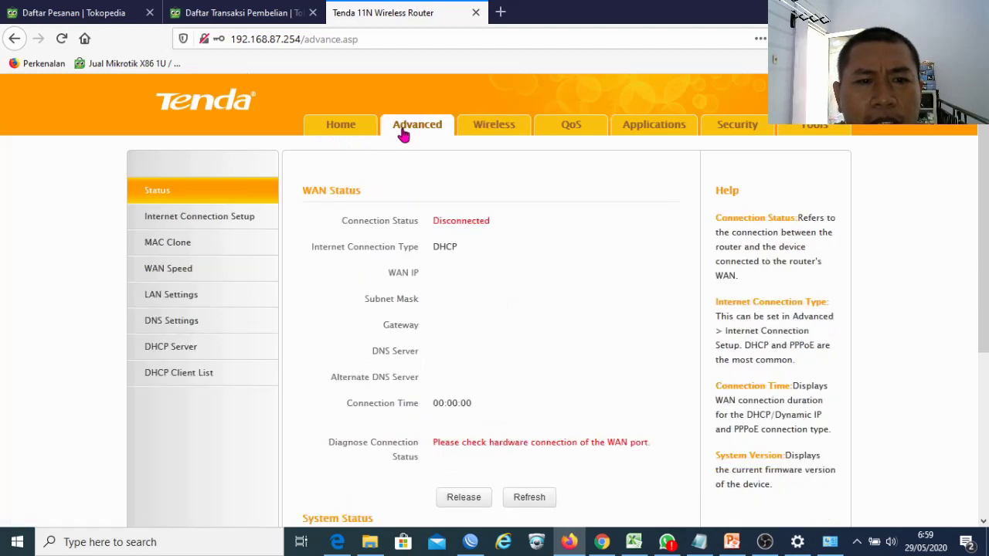
click(178, 347)
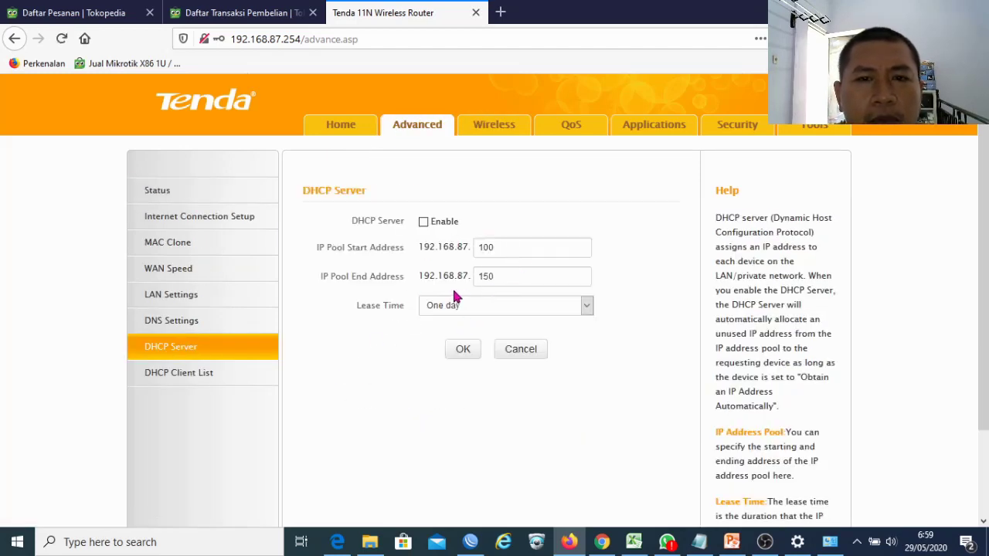
Step: Recheck wireless settings, then view LAN Settings showing 192.168.87.254 and 255.255.255.0
click(510, 129)
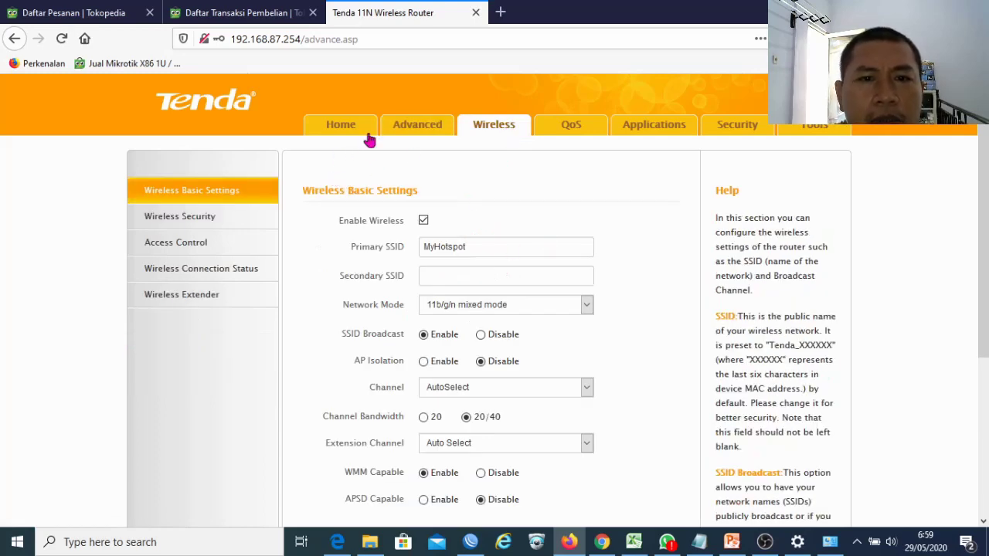
click(418, 126)
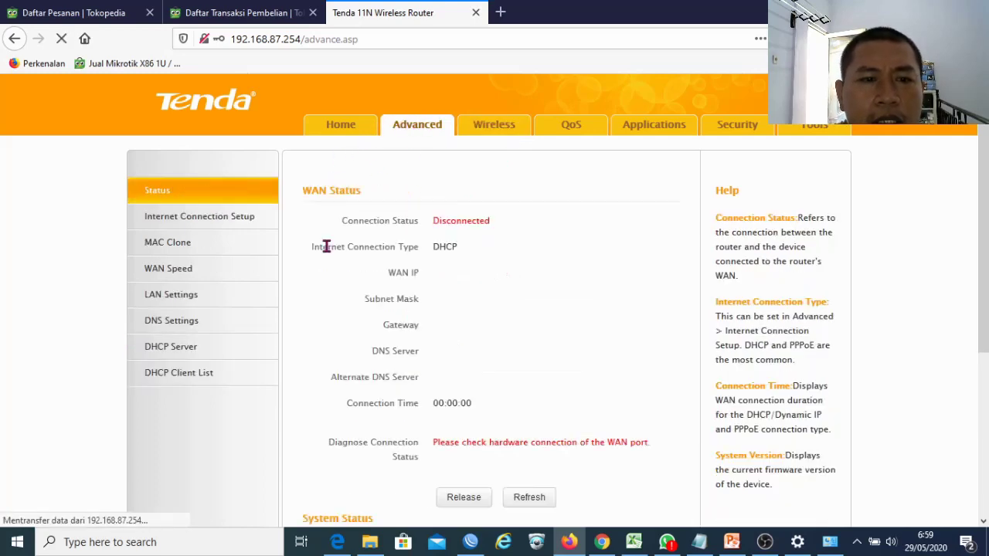
click(184, 299)
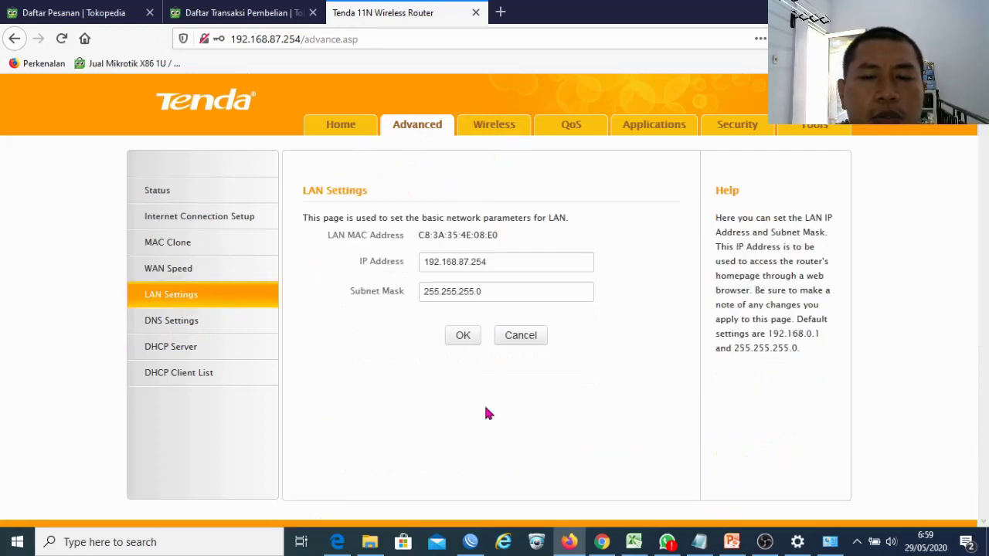